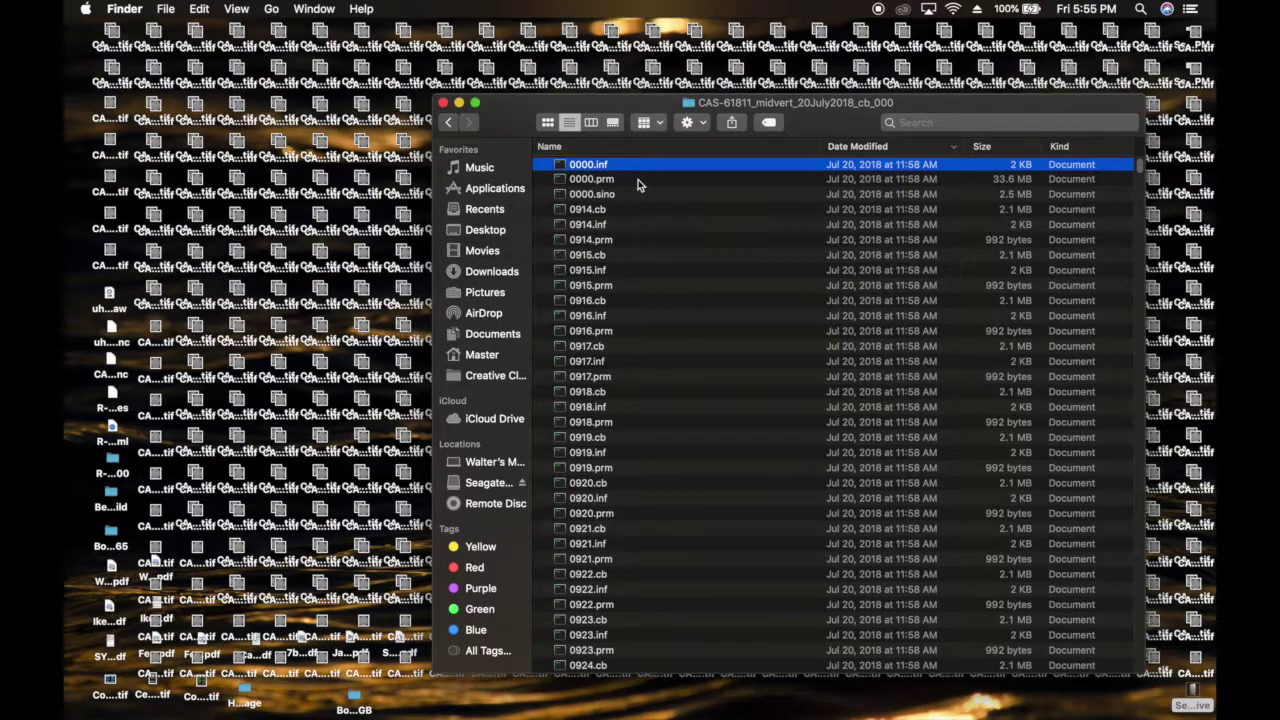
{"action": "left_click_drag", "start_coordinate": [640, 180], "coordinate": [677, 178]}
{"action": "left_click", "coordinate": [674, 164]}
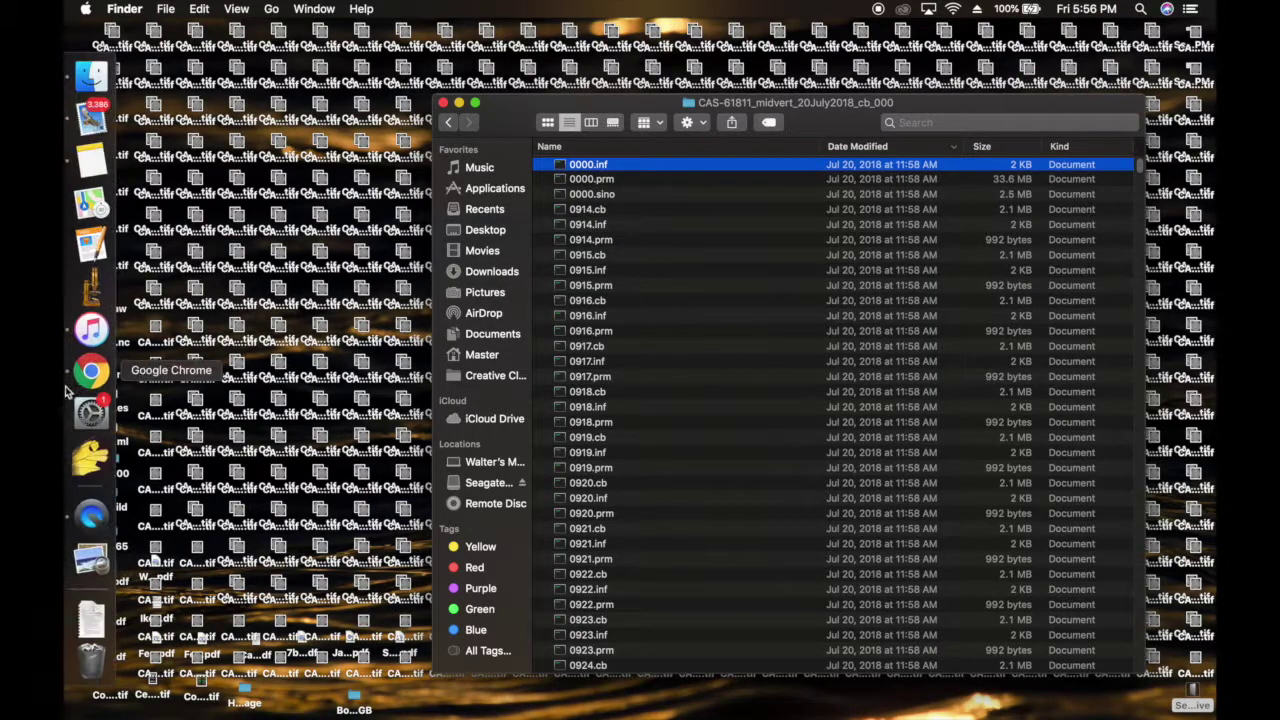
Switch to ImageJ and choose the CAS-61811_midvert_20July2018_cb_000 folder for an image sequence import.
{"action": "left_click", "coordinate": [88, 289]}
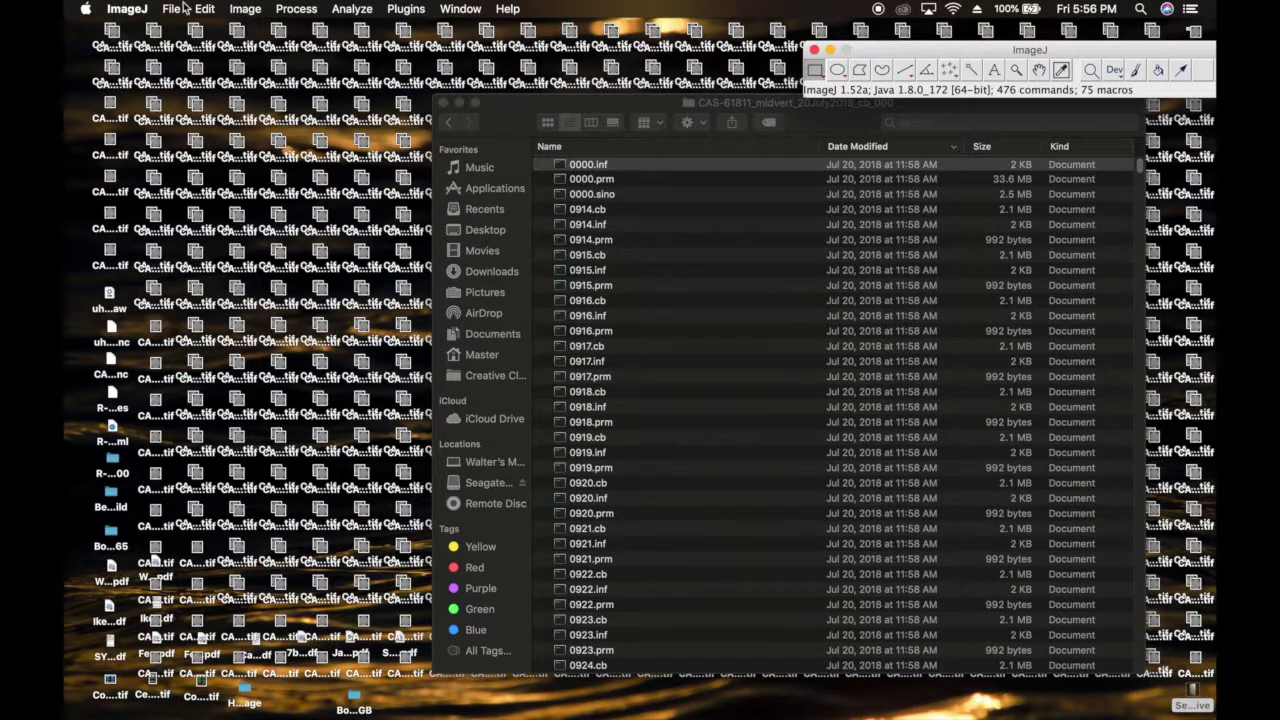
{"action": "left_click", "coordinate": [172, 8]}
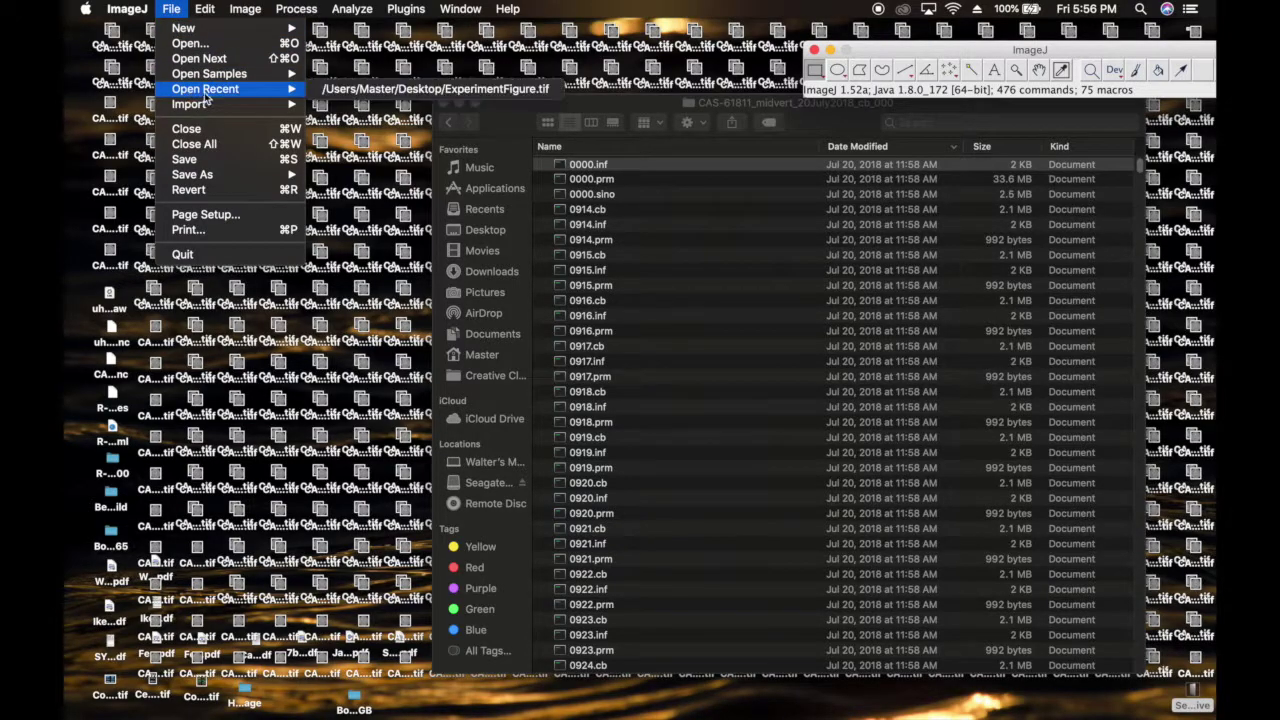
{"action": "mouse_move", "coordinate": [262, 106]}
{"action": "left_click", "coordinate": [383, 105]}
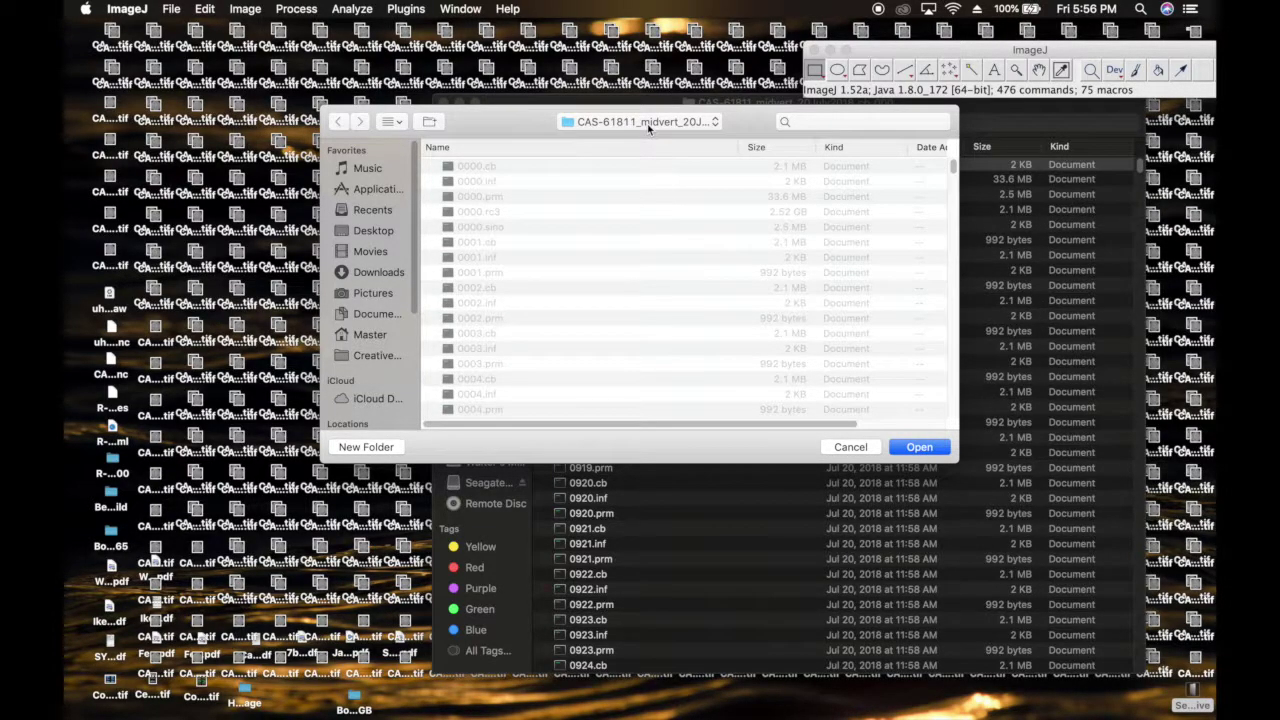
{"action": "left_click", "coordinate": [906, 446]}
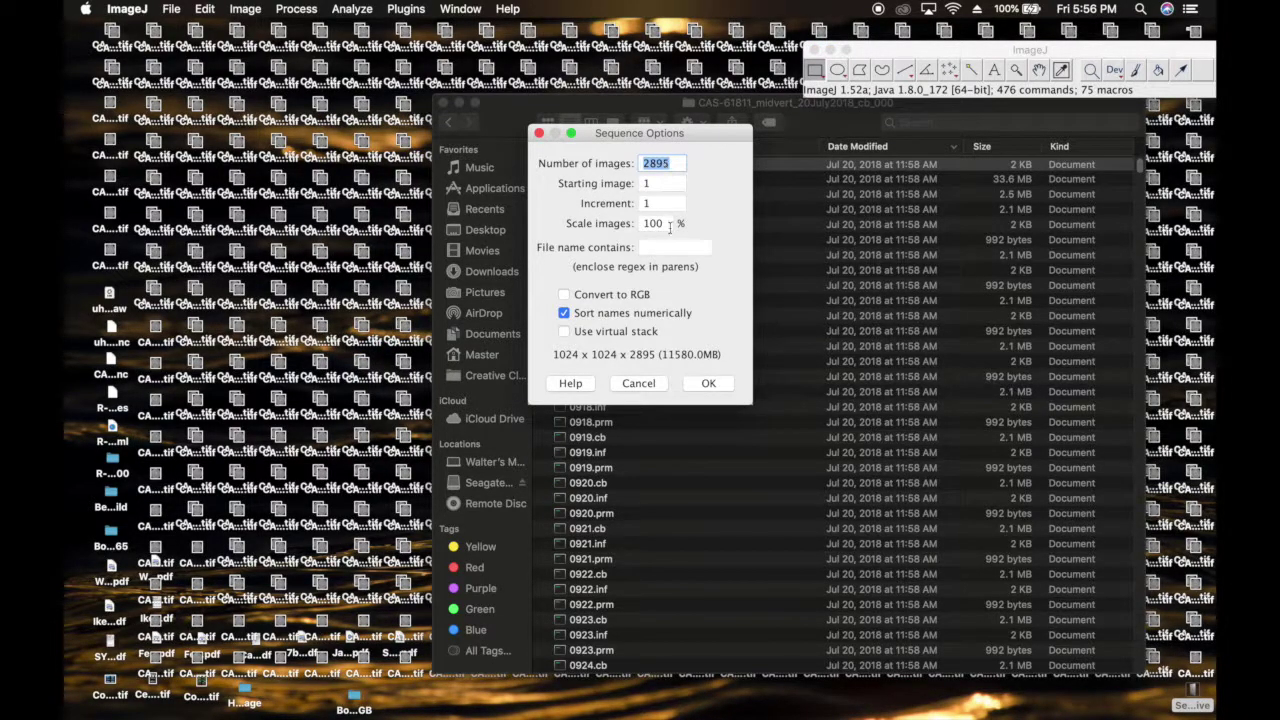
Limit the sequence to file names containing ".cb" and import it.
{"action": "left_click", "coordinate": [652, 248]}
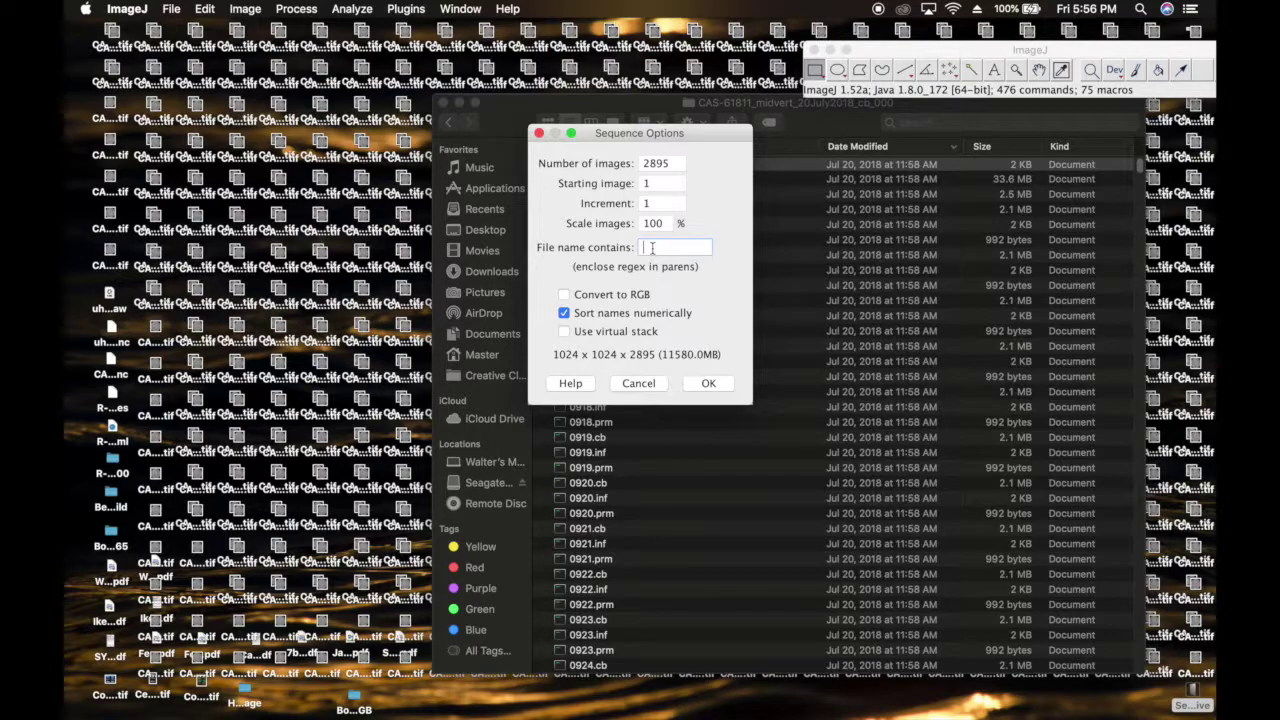
{"action": "type", "text": ".cb"}
{"action": "left_click", "coordinate": [707, 385]}
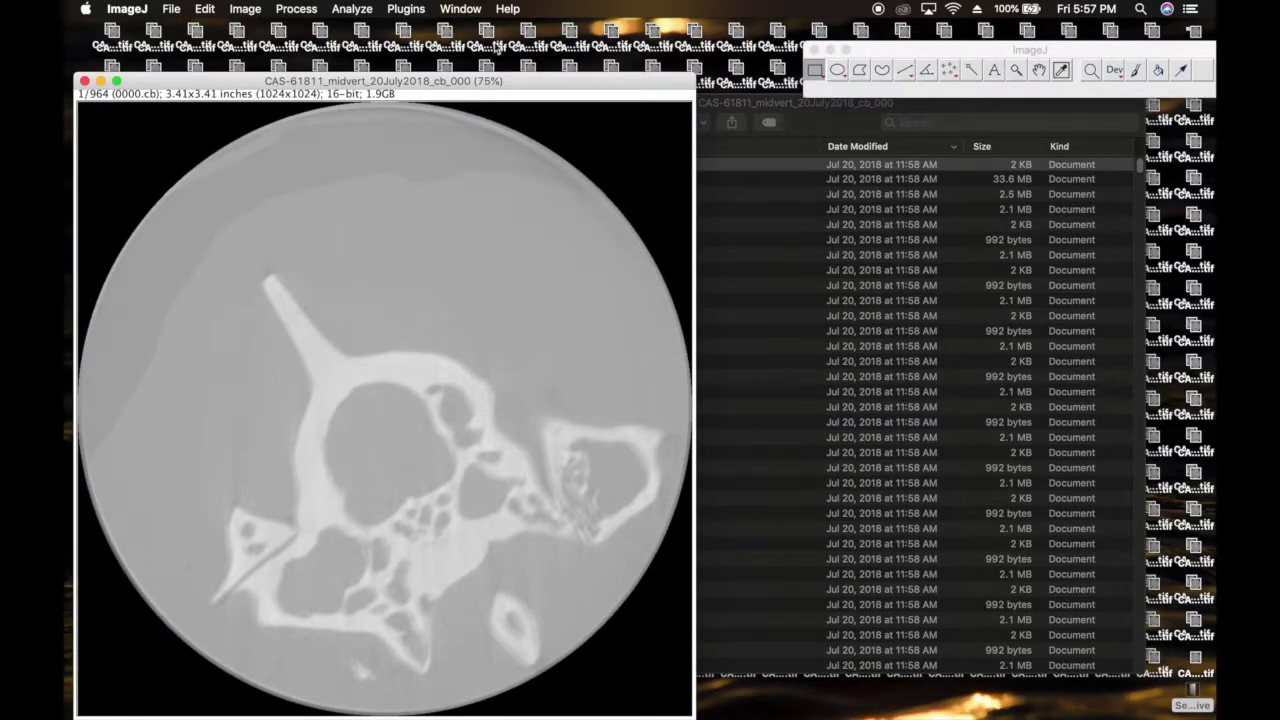
Set the stack's display range to unsigned 16-bit (0-65535) in the brightness and contrast adjustment.
{"action": "left_click_drag", "start_coordinate": [505, 87], "coordinate": [503, 61]}
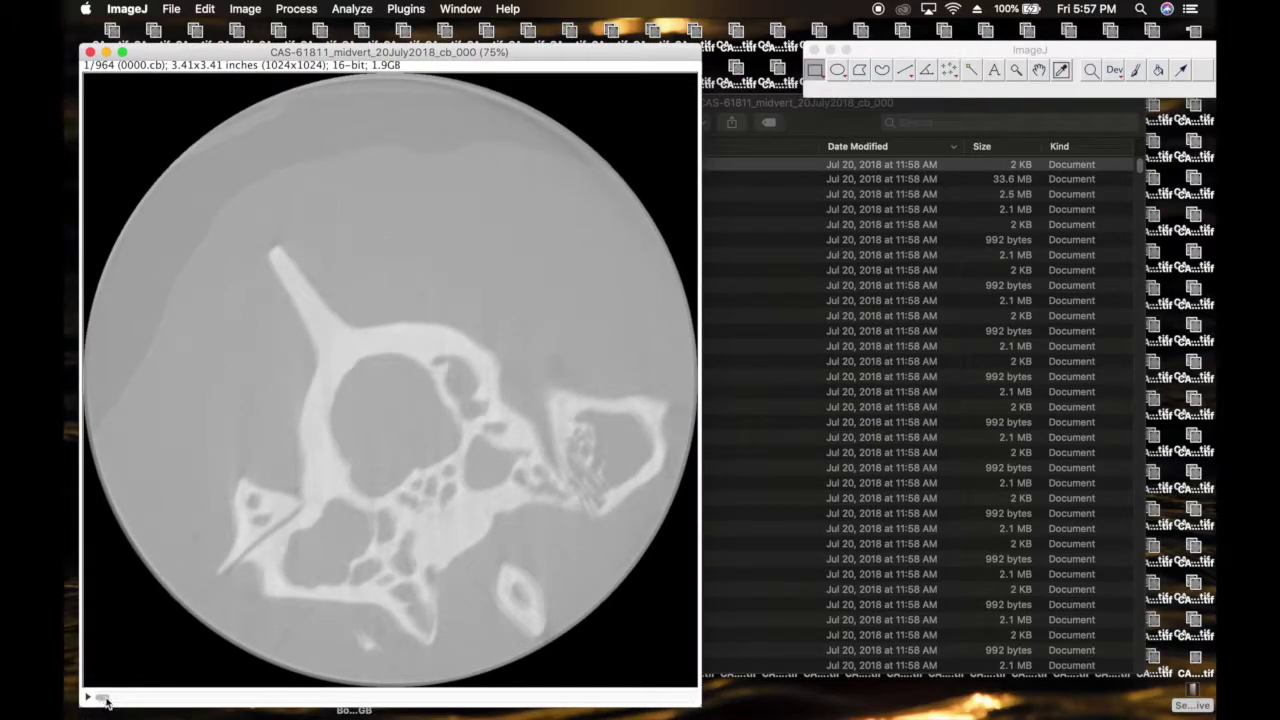
{"action": "mouse_move", "coordinate": [100, 697]}
{"action": "left_mouse_down"}
{"action": "mouse_move", "coordinate": [333, 695]}
{"action": "mouse_move", "coordinate": [100, 697]}
{"action": "left_mouse_up"}
{"action": "left_click", "coordinate": [245, 9]}
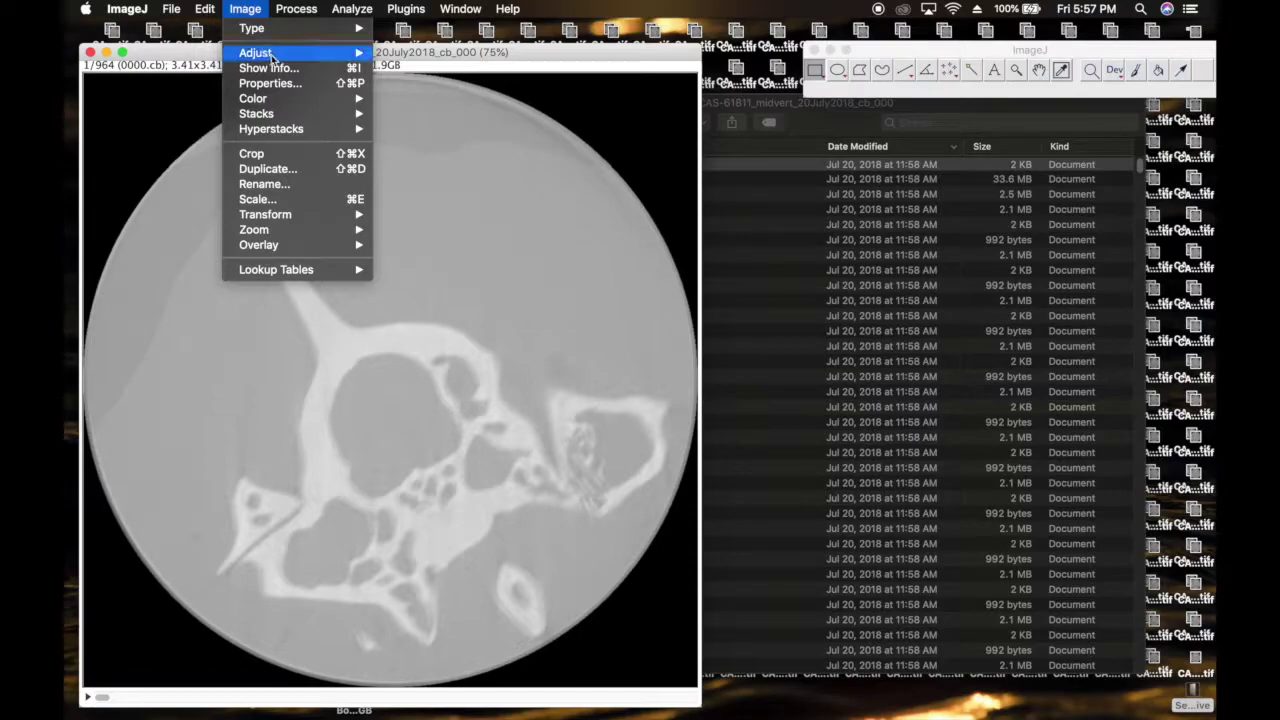
{"action": "left_click", "coordinate": [768, 288]}
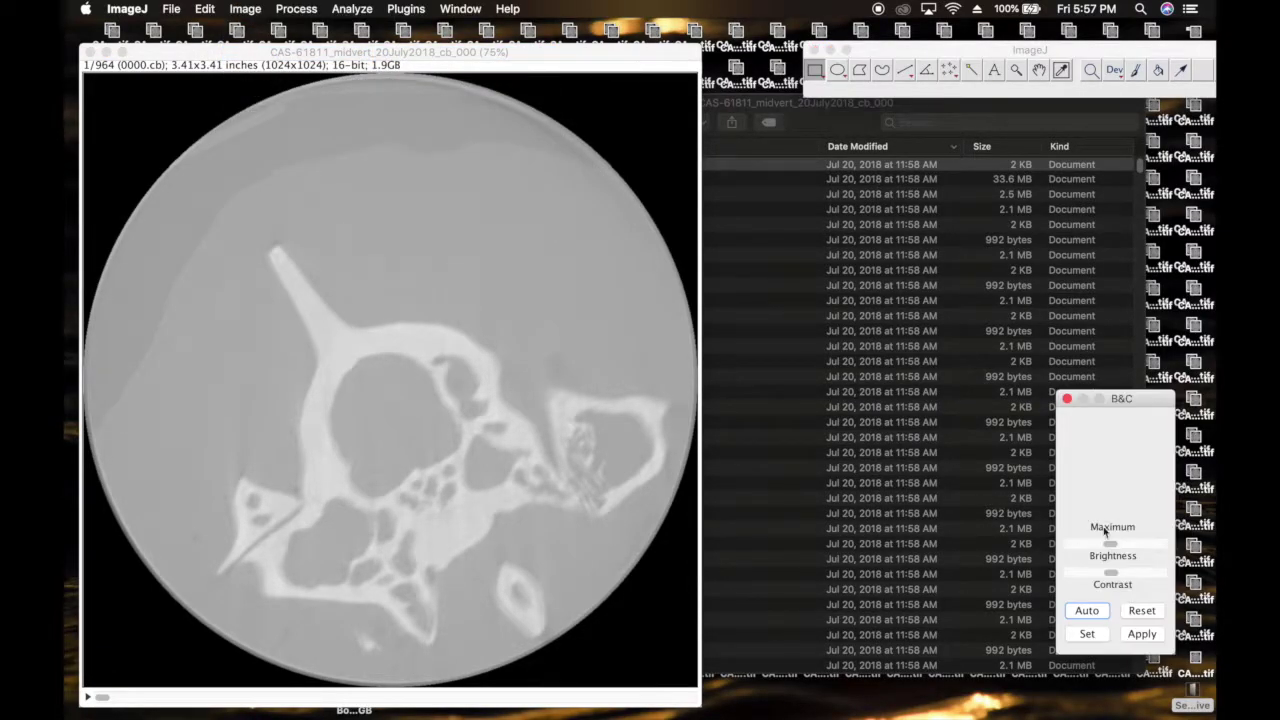
{"action": "left_click", "coordinate": [1087, 634]}
{"action": "left_click", "coordinate": [704, 236]}
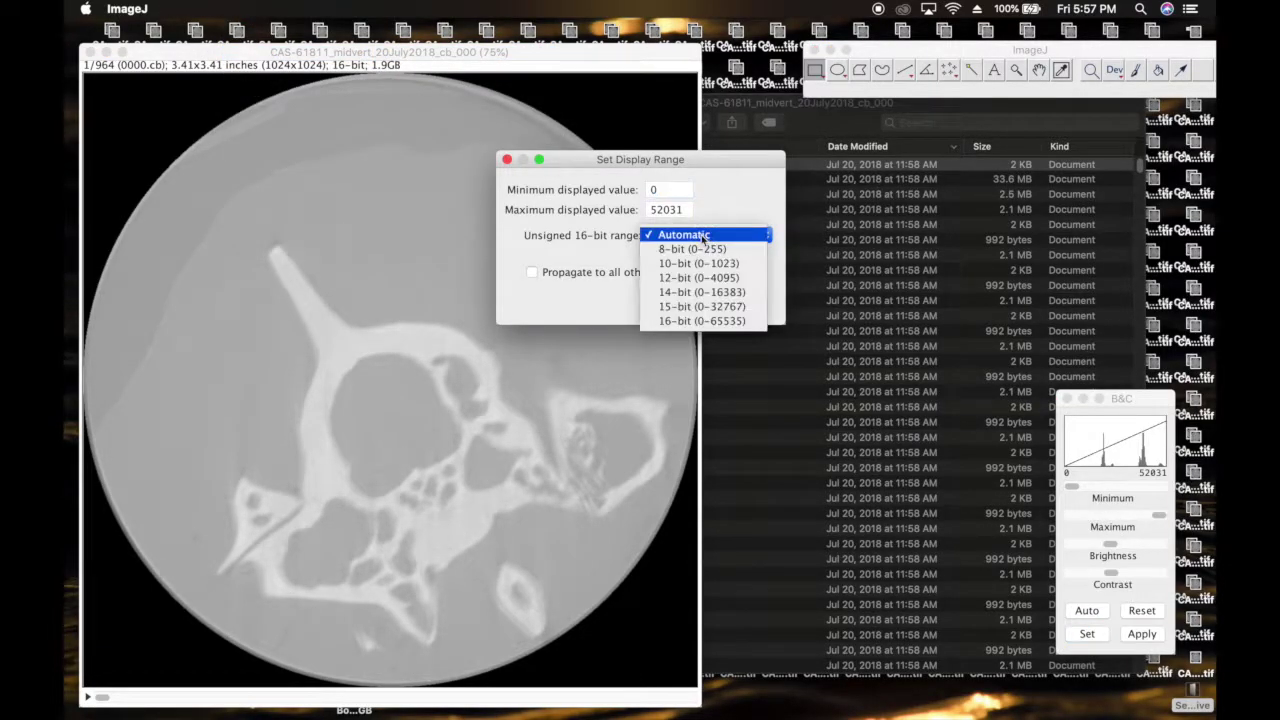
{"action": "left_click", "coordinate": [706, 320]}
{"action": "left_click", "coordinate": [743, 305]}
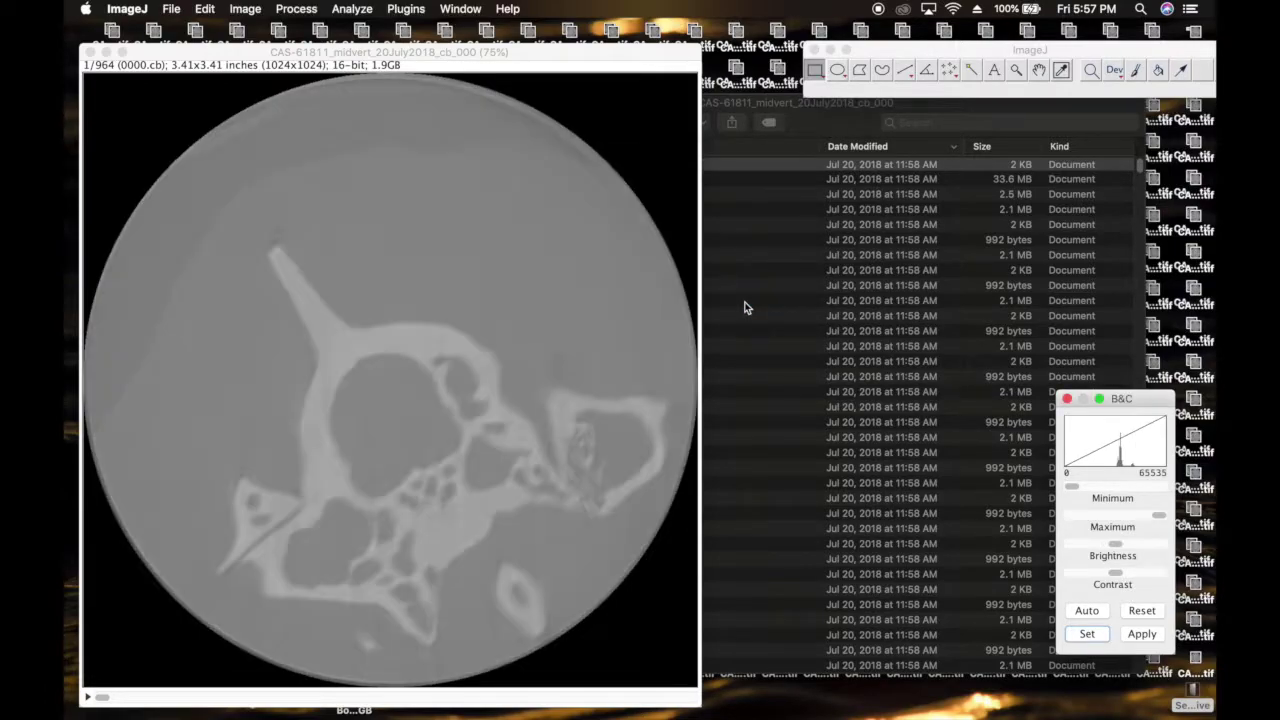
Apply the display range to all slices in the stack and close the brightness and contrast adjustment.
{"action": "left_click", "coordinate": [1140, 634]}
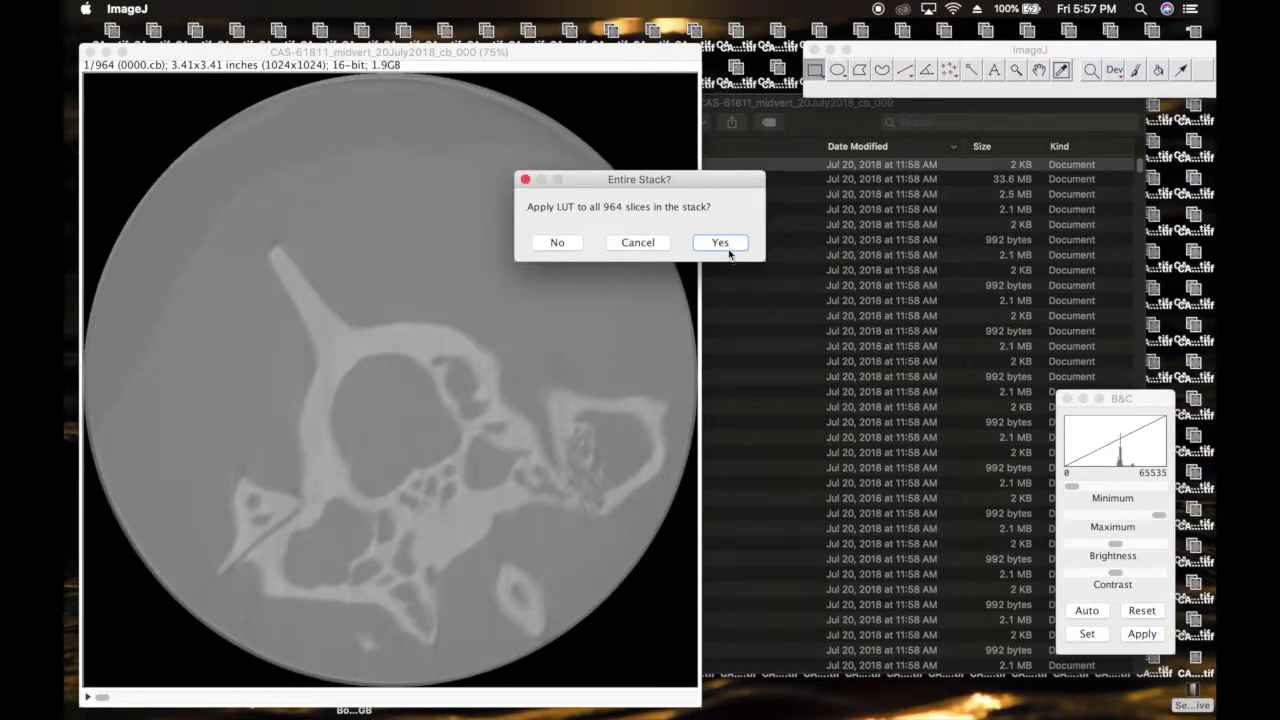
{"action": "left_click", "coordinate": [722, 244]}
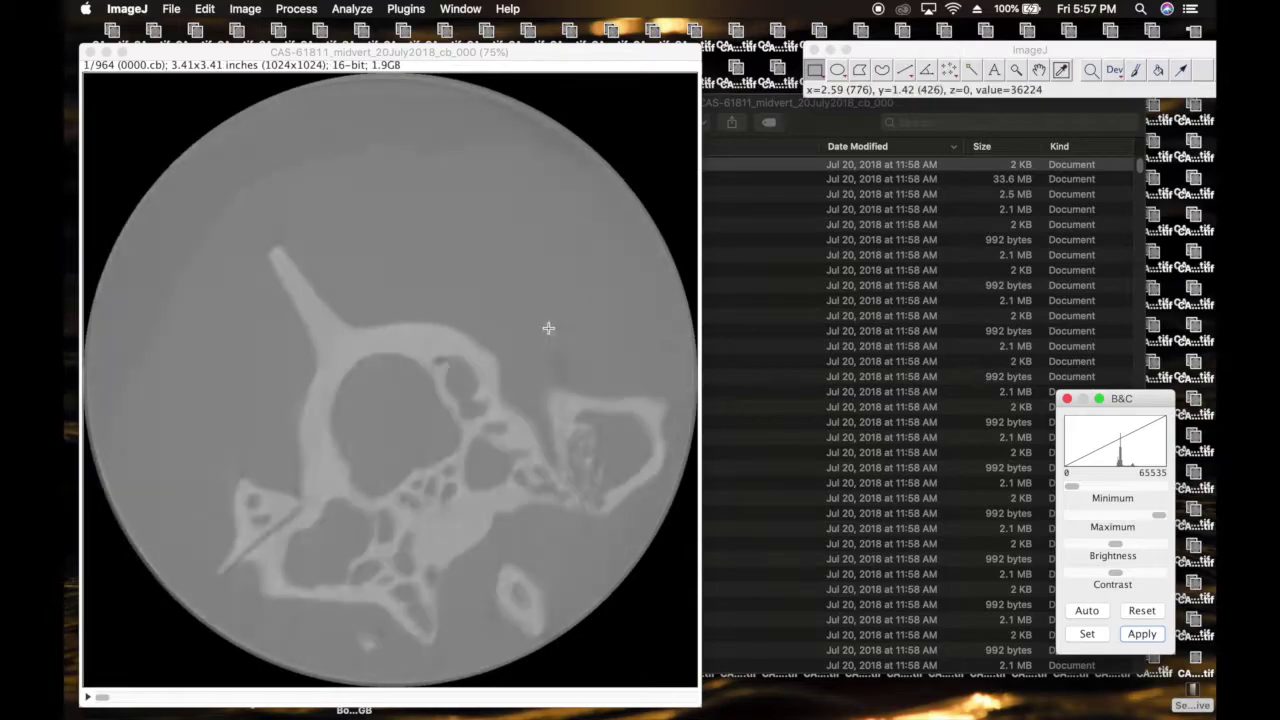
{"action": "left_click", "coordinate": [1067, 399]}
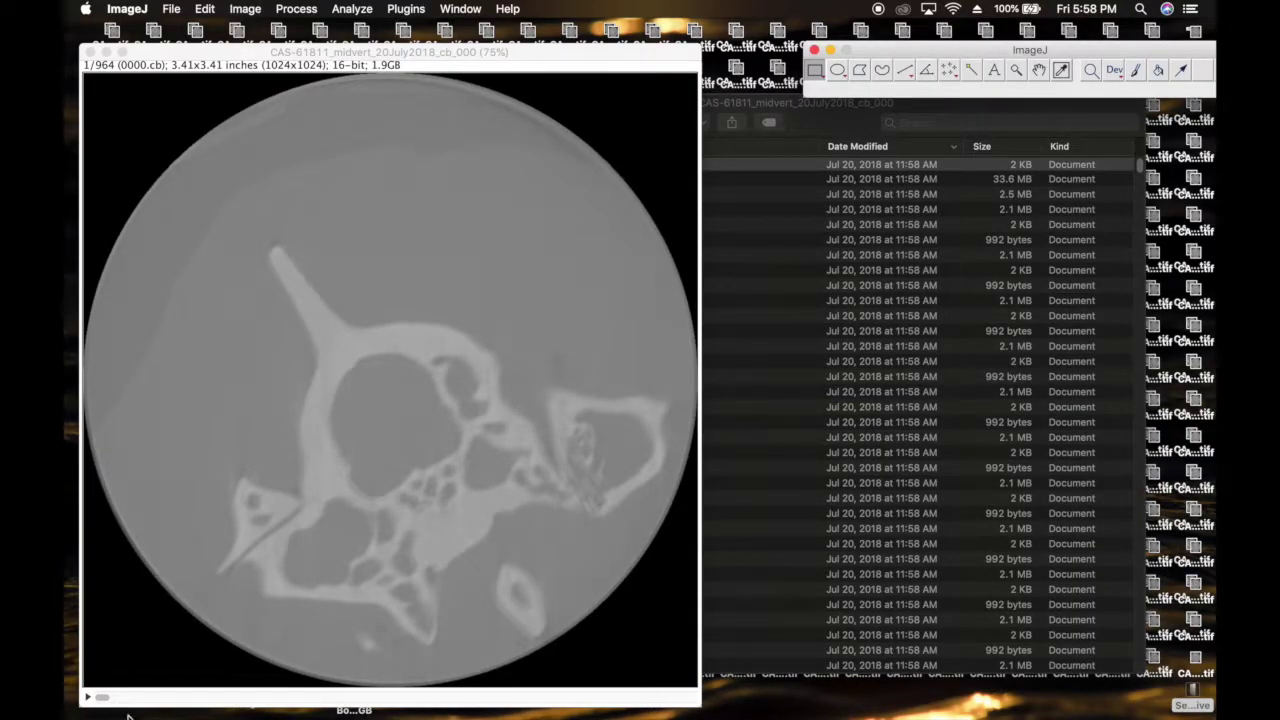
Rotate all slices of the stack by 37 degrees with bilinear interpolation, using the preview to straighten the vertebra.
{"action": "left_click", "coordinate": [245, 9]}
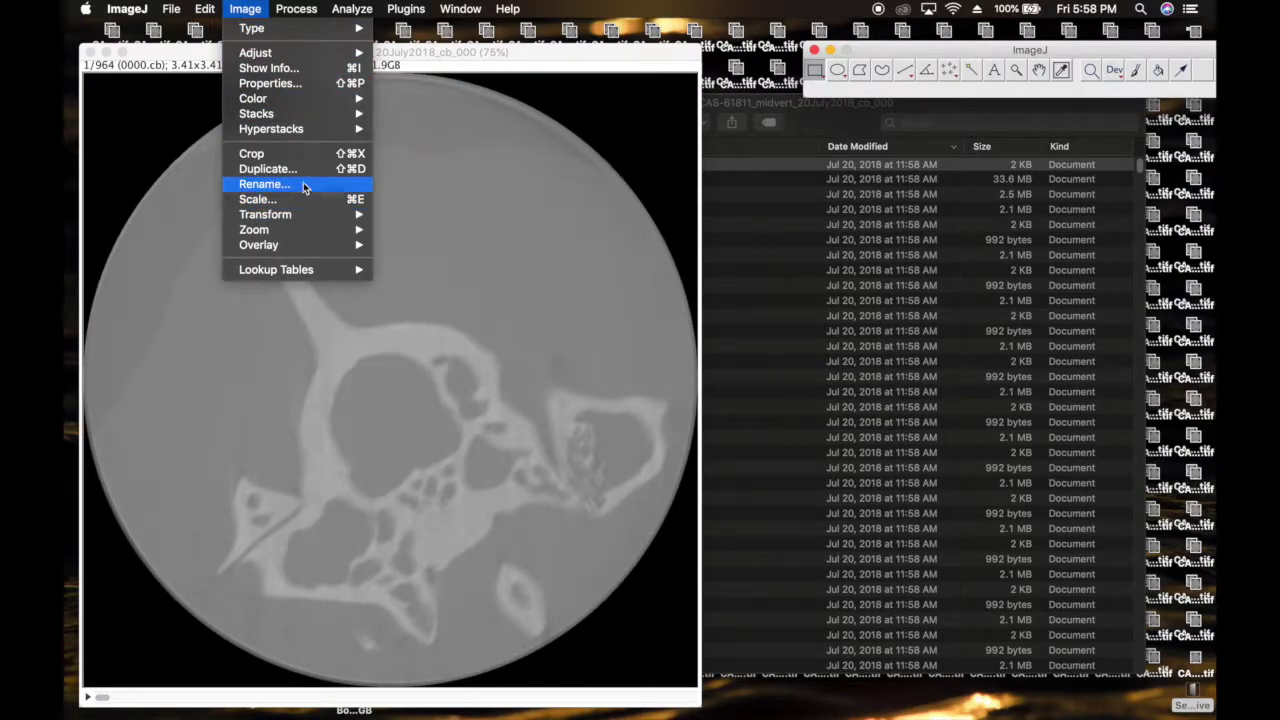
{"action": "mouse_move", "coordinate": [312, 214]}
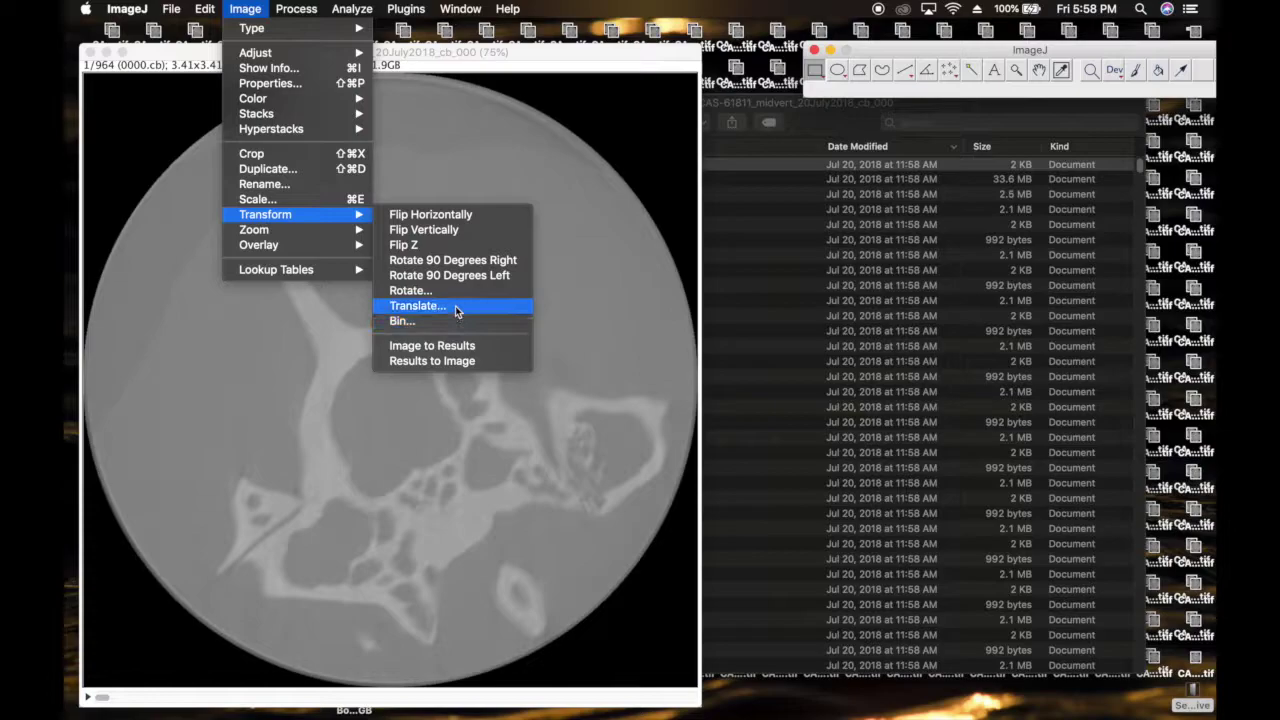
{"action": "left_click", "coordinate": [412, 290]}
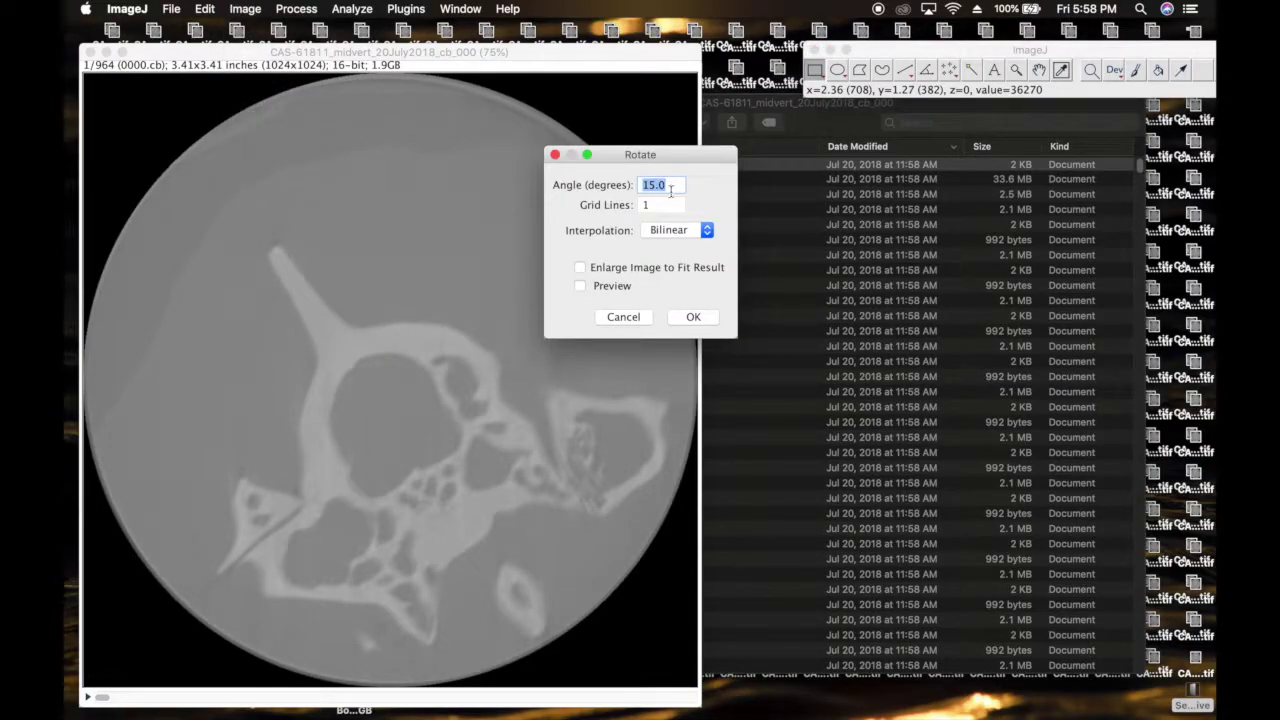
{"action": "left_click", "coordinate": [580, 287]}
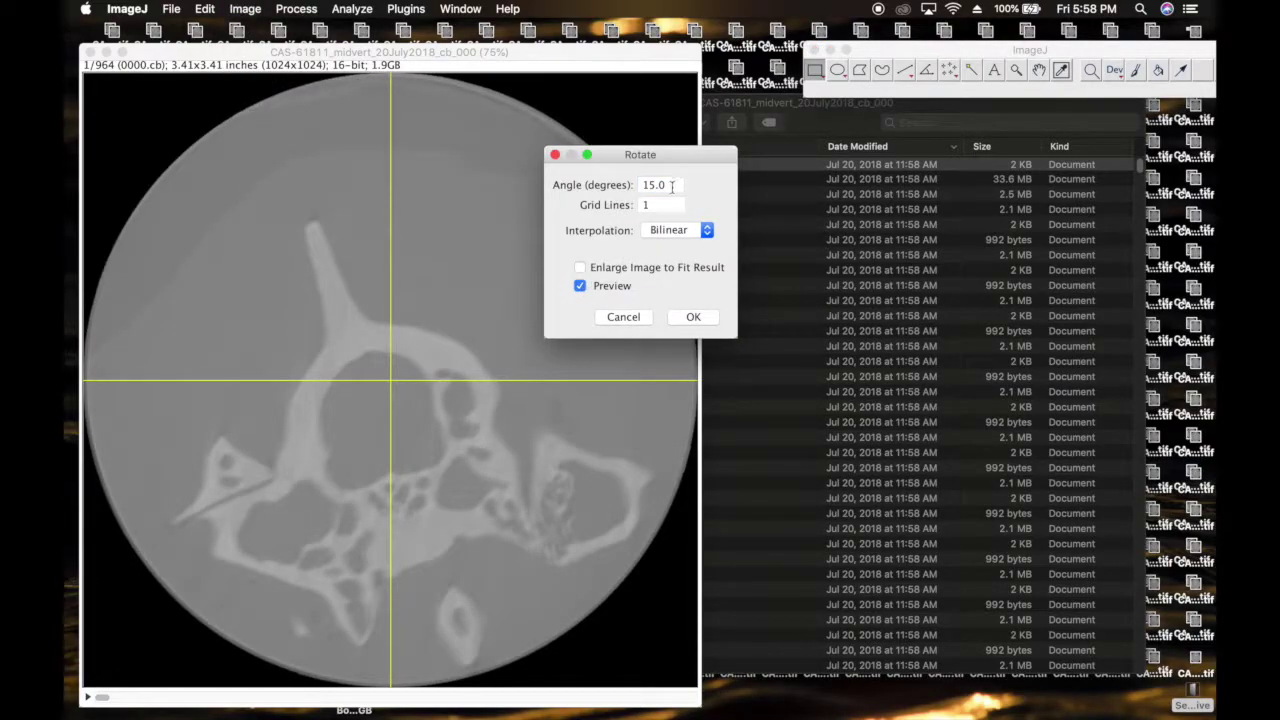
{"action": "key", "text": "BackSpace"}
{"action": "type", "text": "3"}
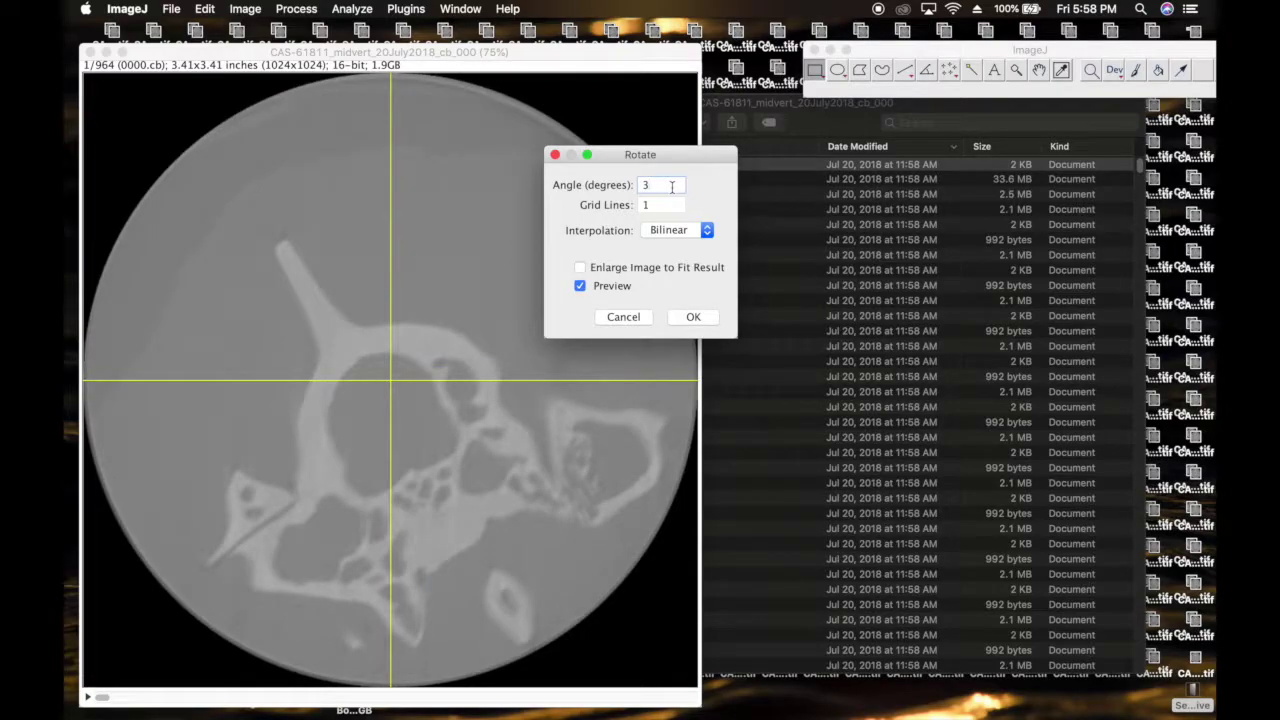
{"action": "type", "text": "7"}
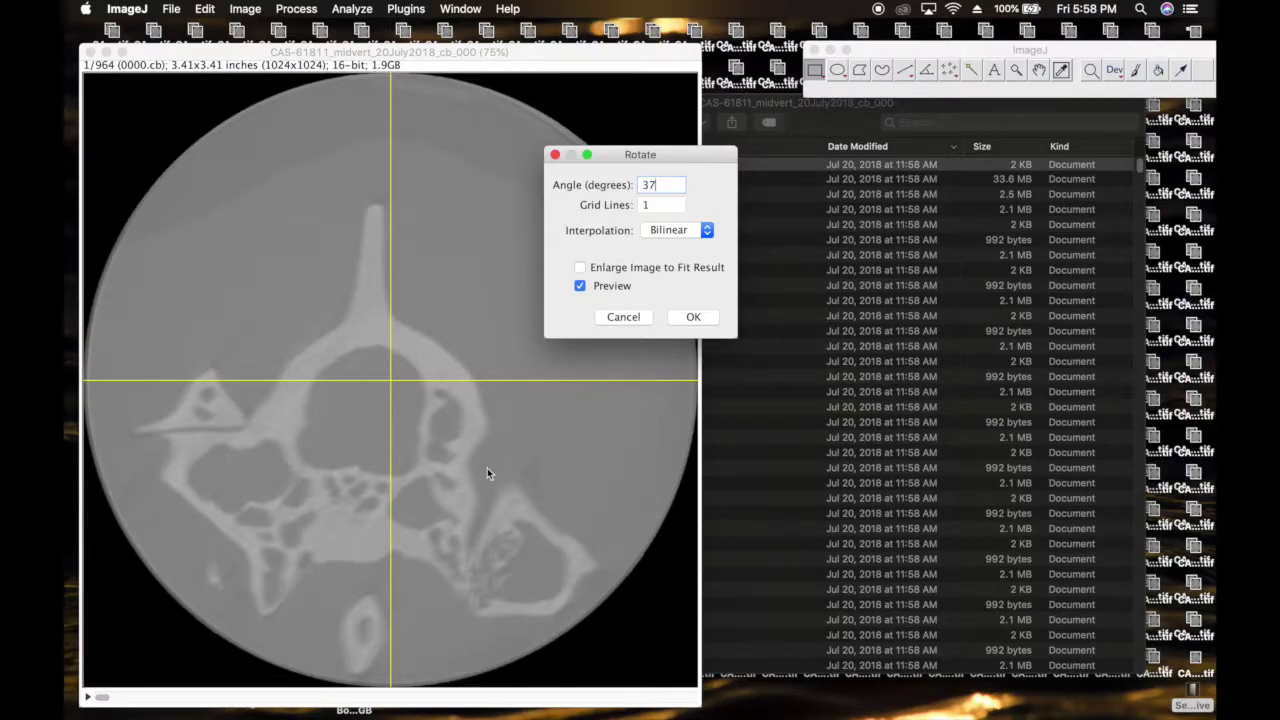
{"action": "left_click", "coordinate": [682, 316]}
{"action": "left_click", "coordinate": [717, 252]}
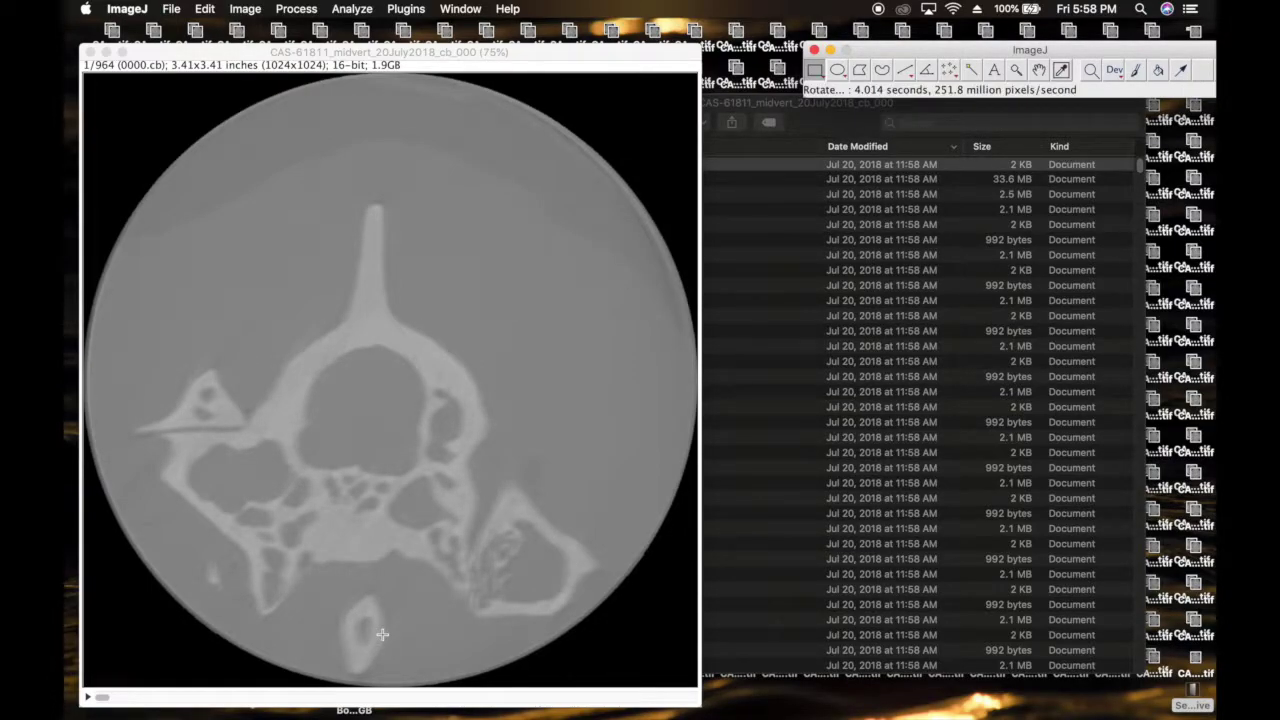
Draw a rectangular selection around the bones in the scan and extend its right and upper edges to enclose the bones in other slices.
{"action": "left_click_drag", "start_coordinate": [104, 700], "coordinate": [73, 703]}
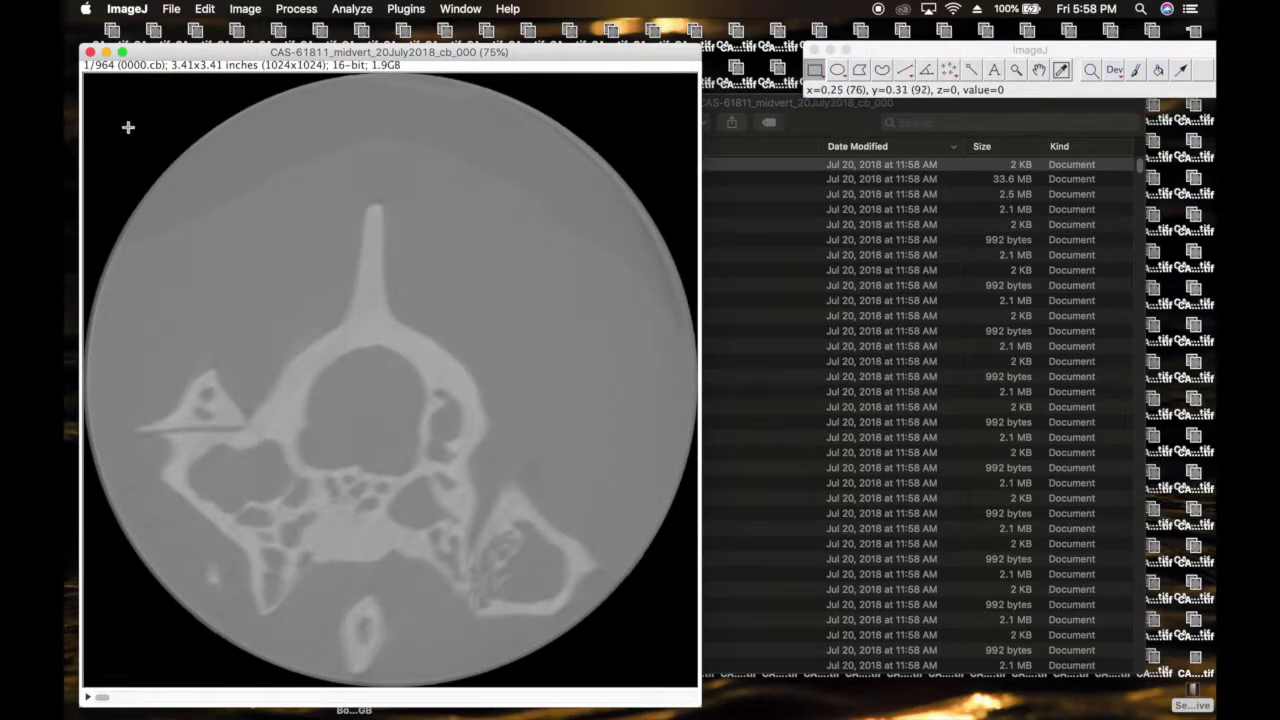
{"action": "left_click_drag", "start_coordinate": [117, 121], "coordinate": [689, 679]}
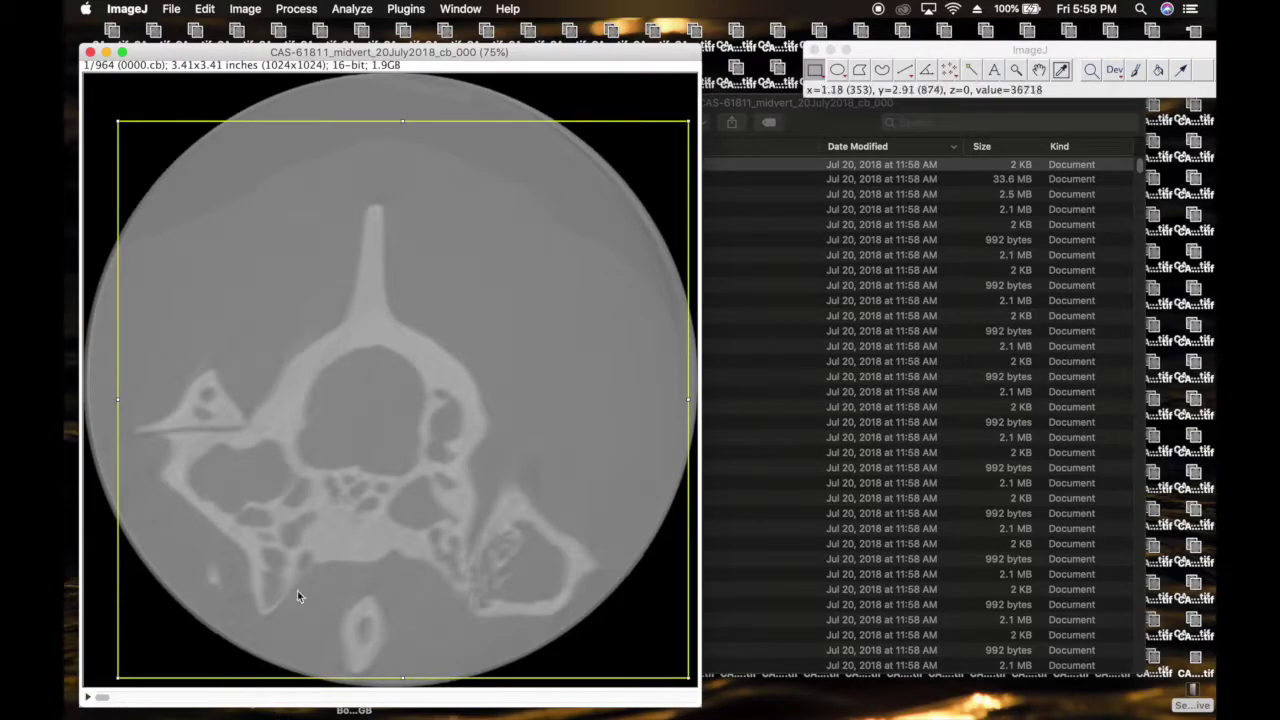
{"action": "scroll", "coordinate": [298, 588], "scroll_direction": "down", "scroll_amount": 20}
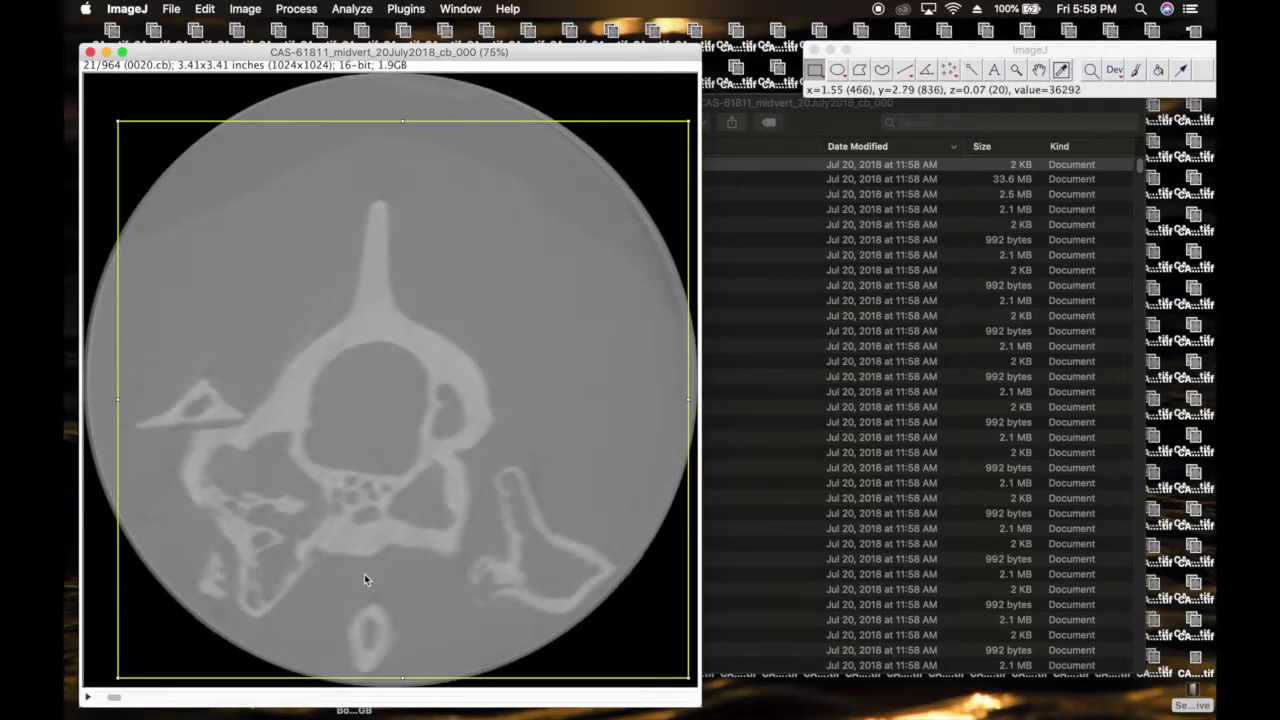
{"action": "scroll", "coordinate": [364, 573], "scroll_direction": "down", "scroll_amount": 20}
{"action": "scroll", "coordinate": [368, 572], "scroll_direction": "down", "scroll_amount": 20}
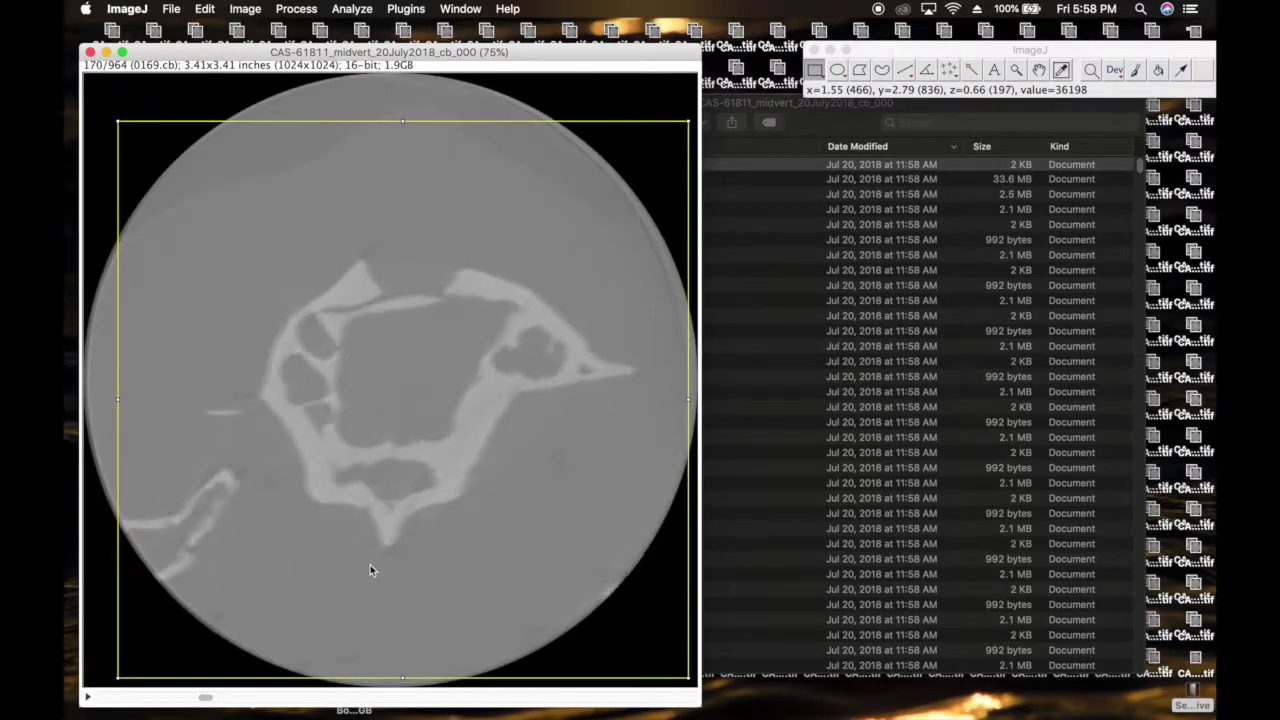
{"action": "scroll", "coordinate": [626, 445], "scroll_direction": "up", "scroll_amount": 20}
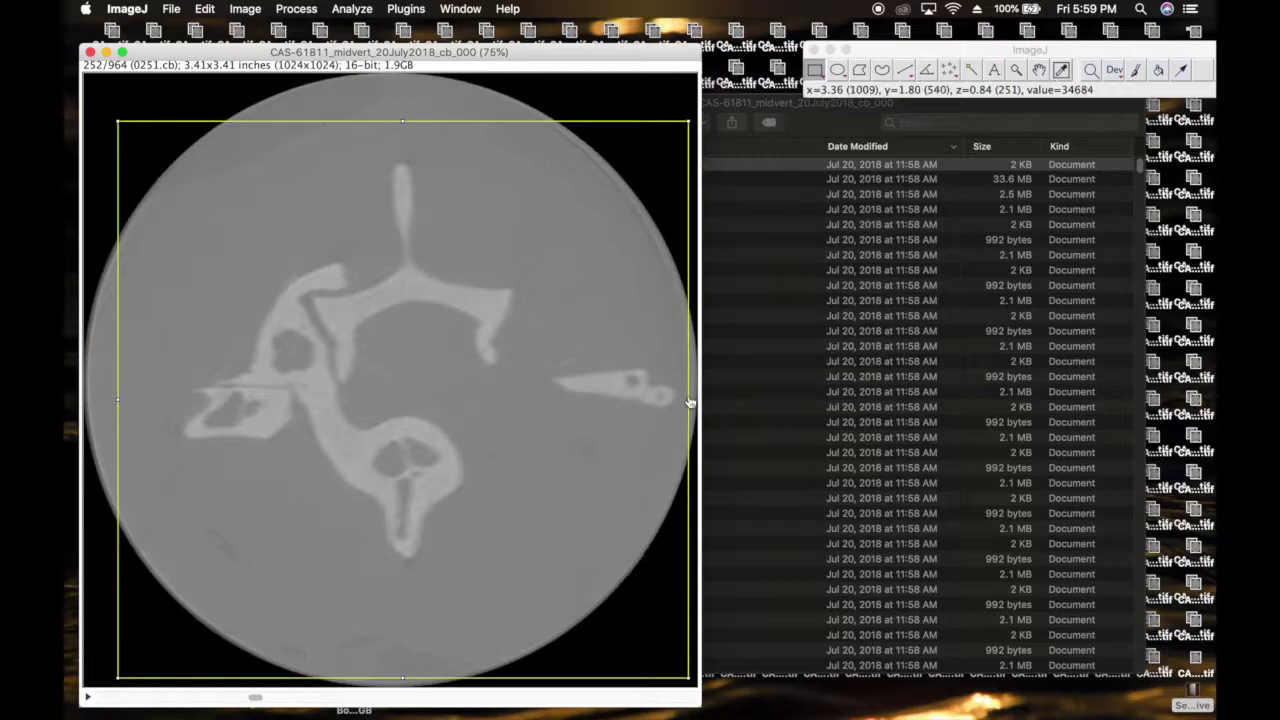
{"action": "scroll", "coordinate": [506, 492], "scroll_direction": "down", "scroll_amount": 20}
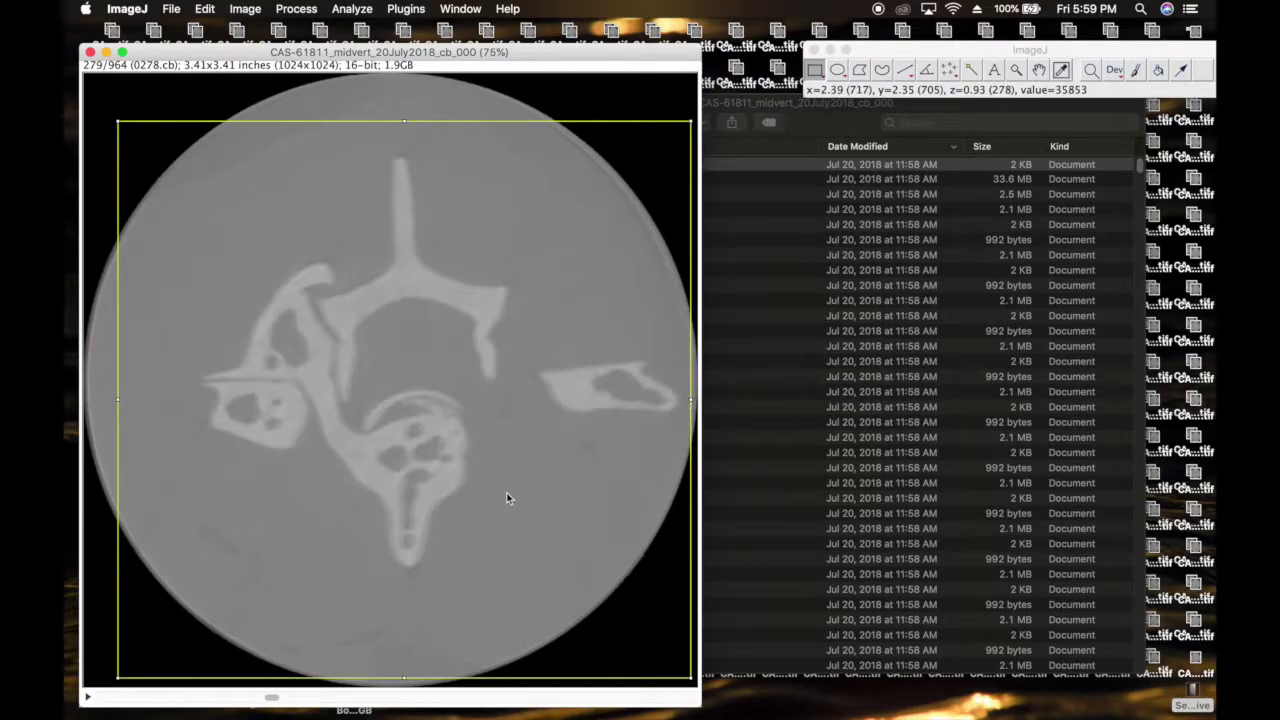
{"action": "scroll", "coordinate": [496, 499], "scroll_direction": "down", "scroll_amount": 20}
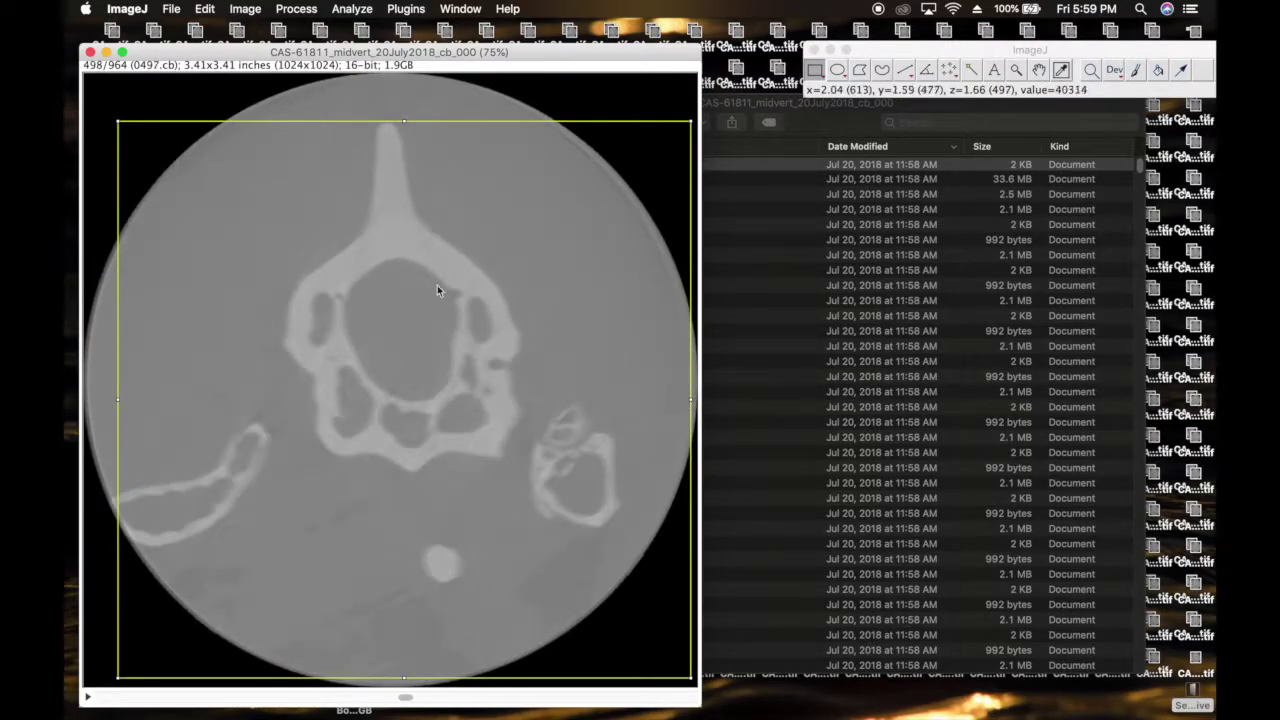
{"action": "left_click_drag", "start_coordinate": [405, 122], "coordinate": [412, 104]}
Examine the remaining slices of the stack to check whether the rectangular selection encloses the vertebrae.
{"action": "scroll", "coordinate": [450, 479], "scroll_direction": "down", "scroll_amount": 20}
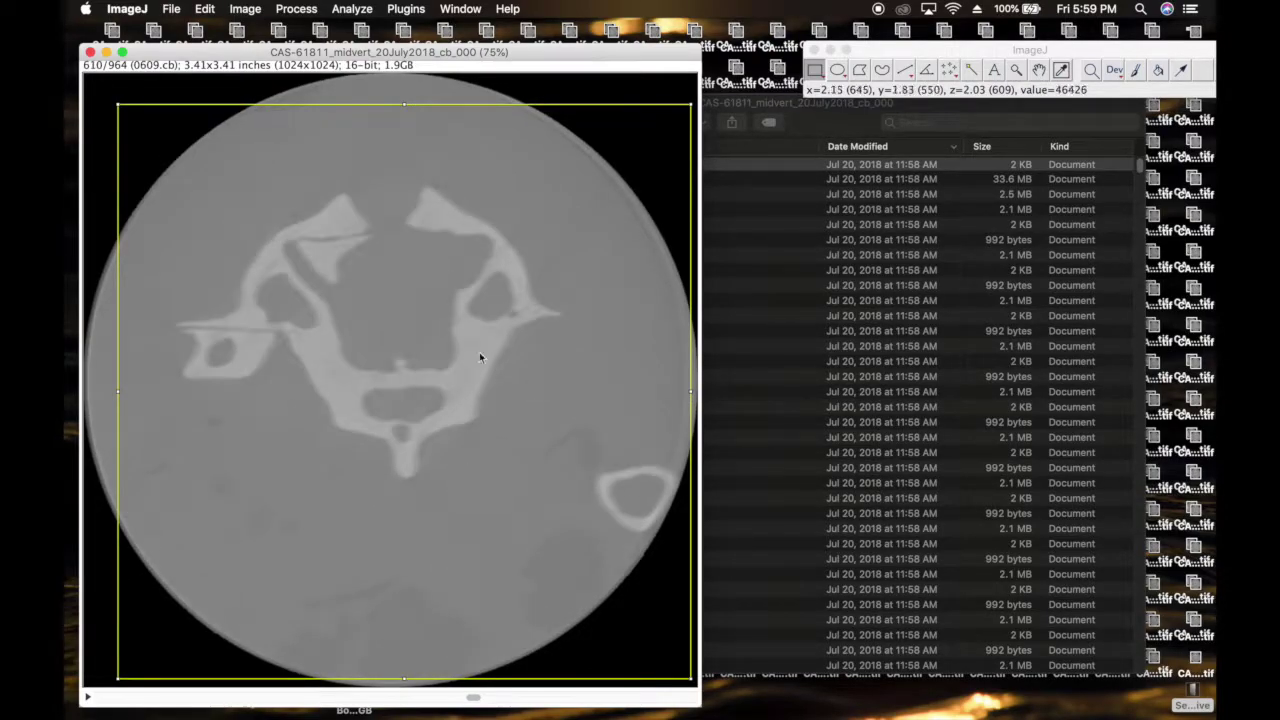
{"action": "scroll", "coordinate": [392, 503], "scroll_direction": "down", "scroll_amount": 20}
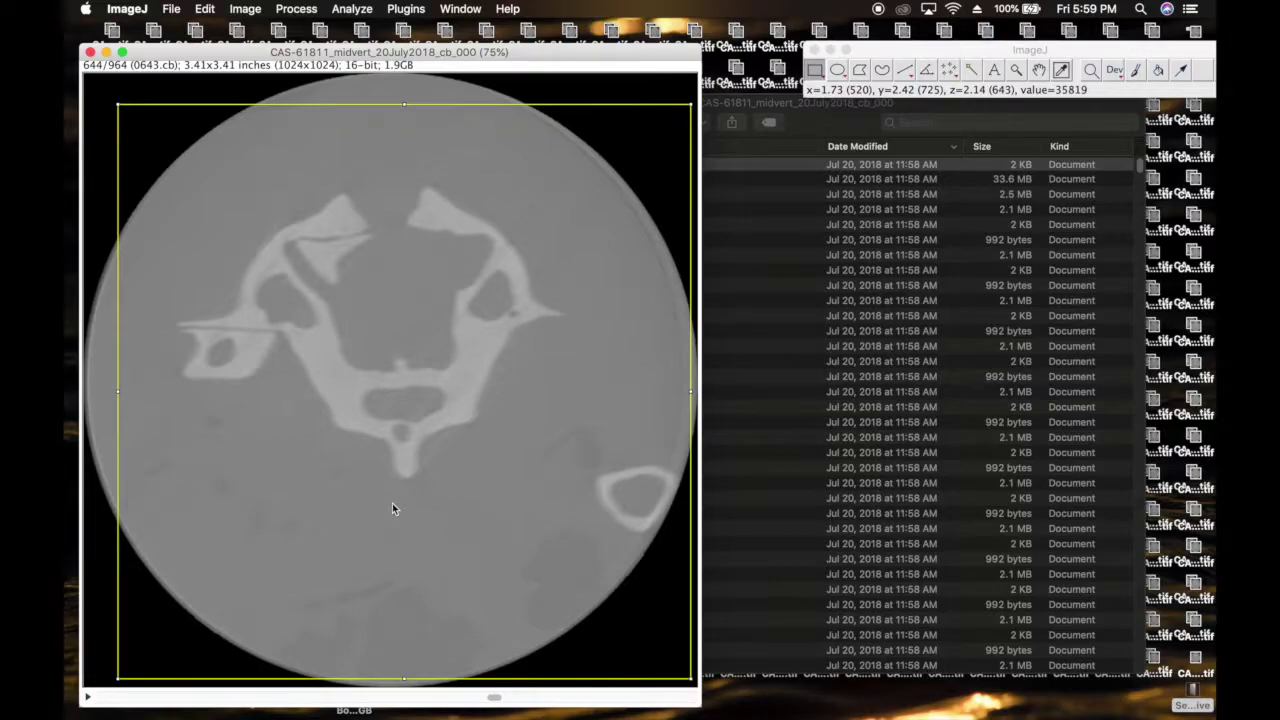
{"action": "scroll", "coordinate": [401, 481], "scroll_direction": "down", "scroll_amount": 20}
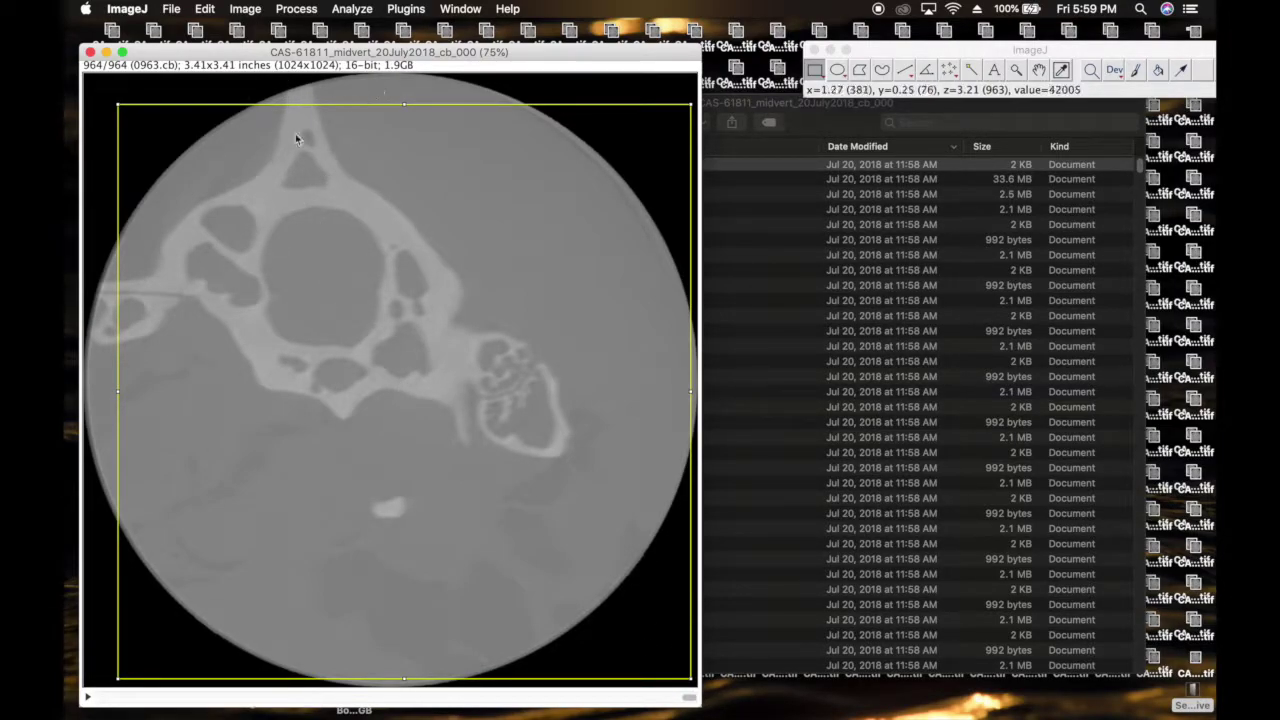
{"action": "scroll", "coordinate": [290, 420], "scroll_direction": "up", "scroll_amount": 20}
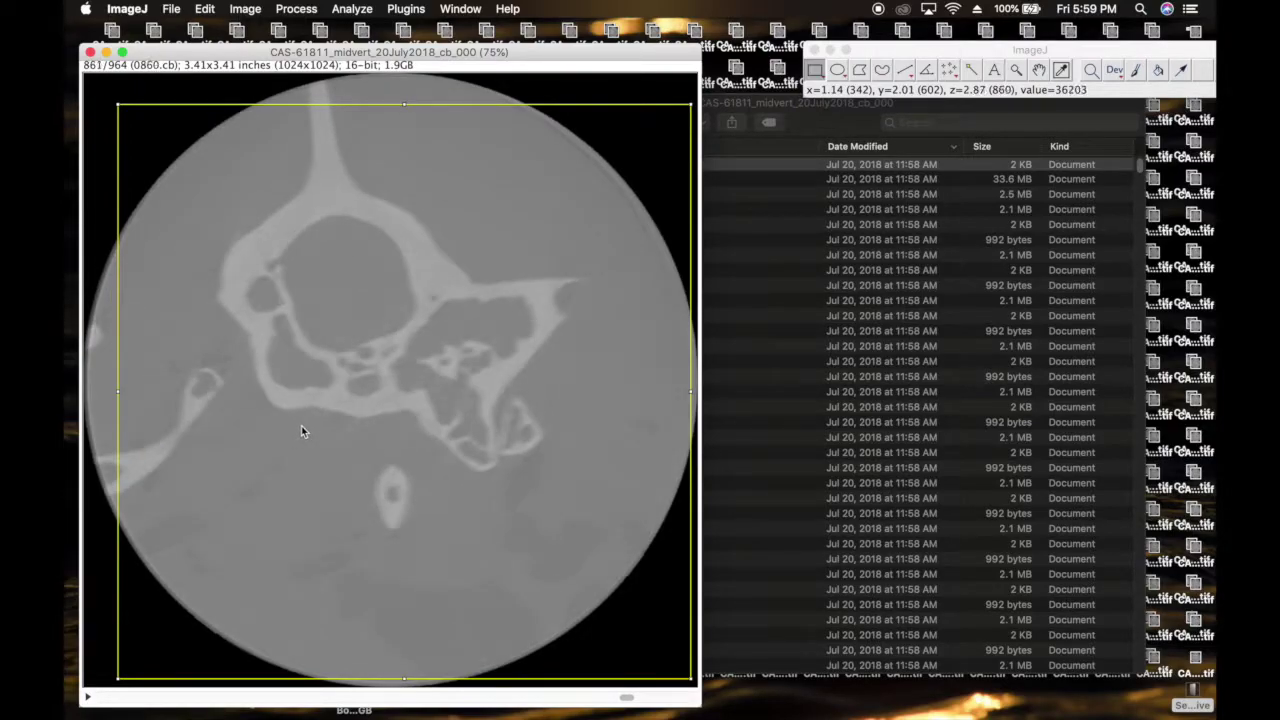
{"action": "scroll", "coordinate": [302, 424], "scroll_direction": "up", "scroll_amount": 20}
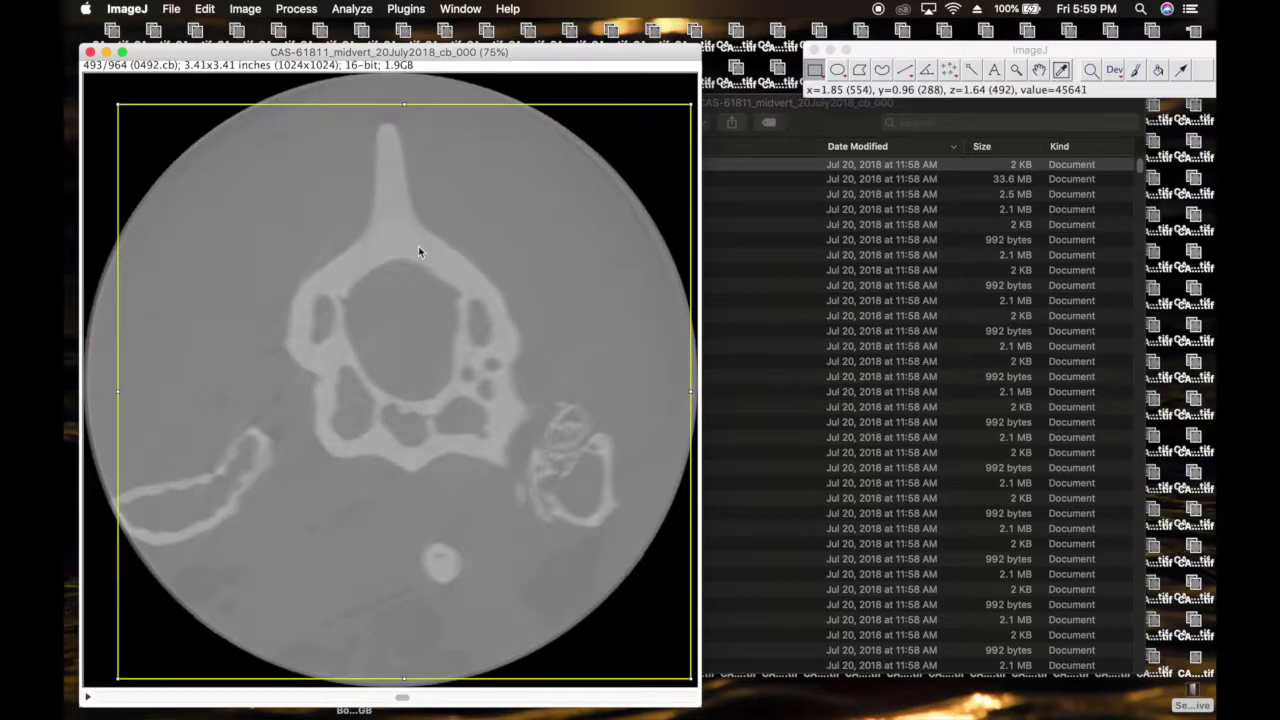
{"action": "scroll", "coordinate": [420, 248], "scroll_direction": "down", "scroll_amount": 12}
{"action": "scroll", "coordinate": [217, 337], "scroll_direction": "up", "scroll_amount": 20}
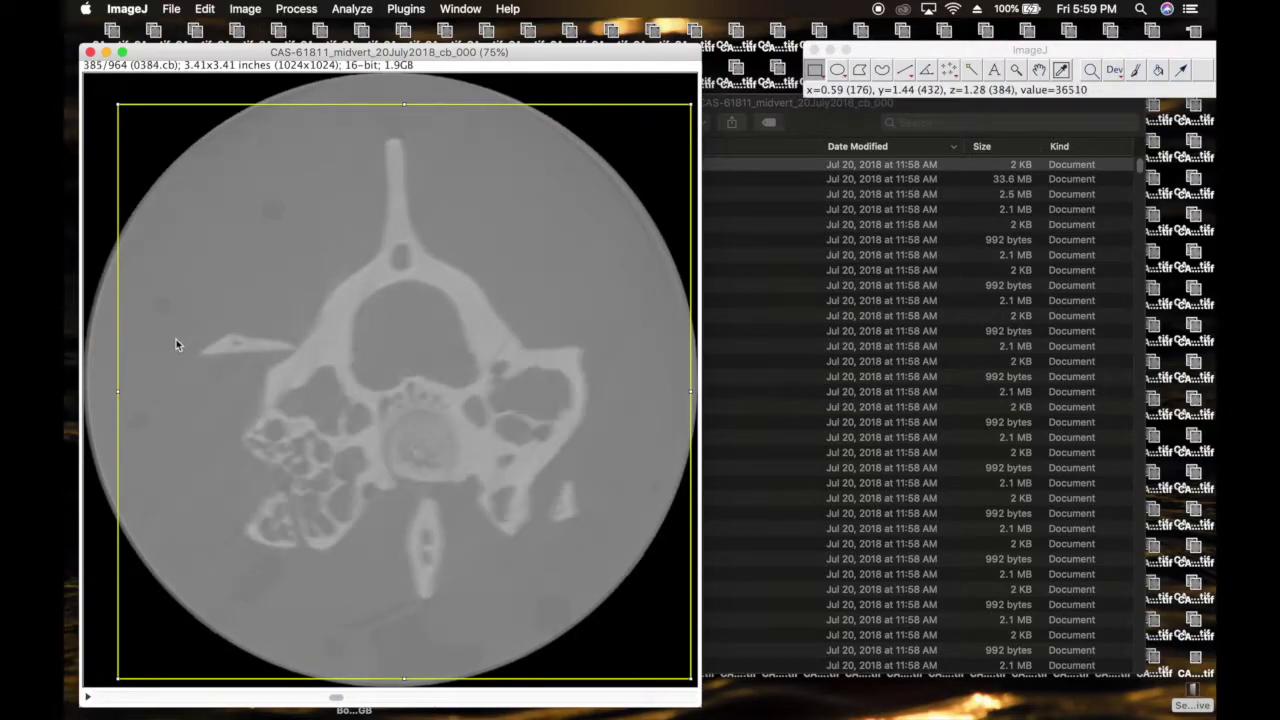
Crop the whole stack to the rectangular selection around the bones and check the cropped slices.
{"action": "scroll", "coordinate": [141, 352], "scroll_direction": "up", "scroll_amount": 20}
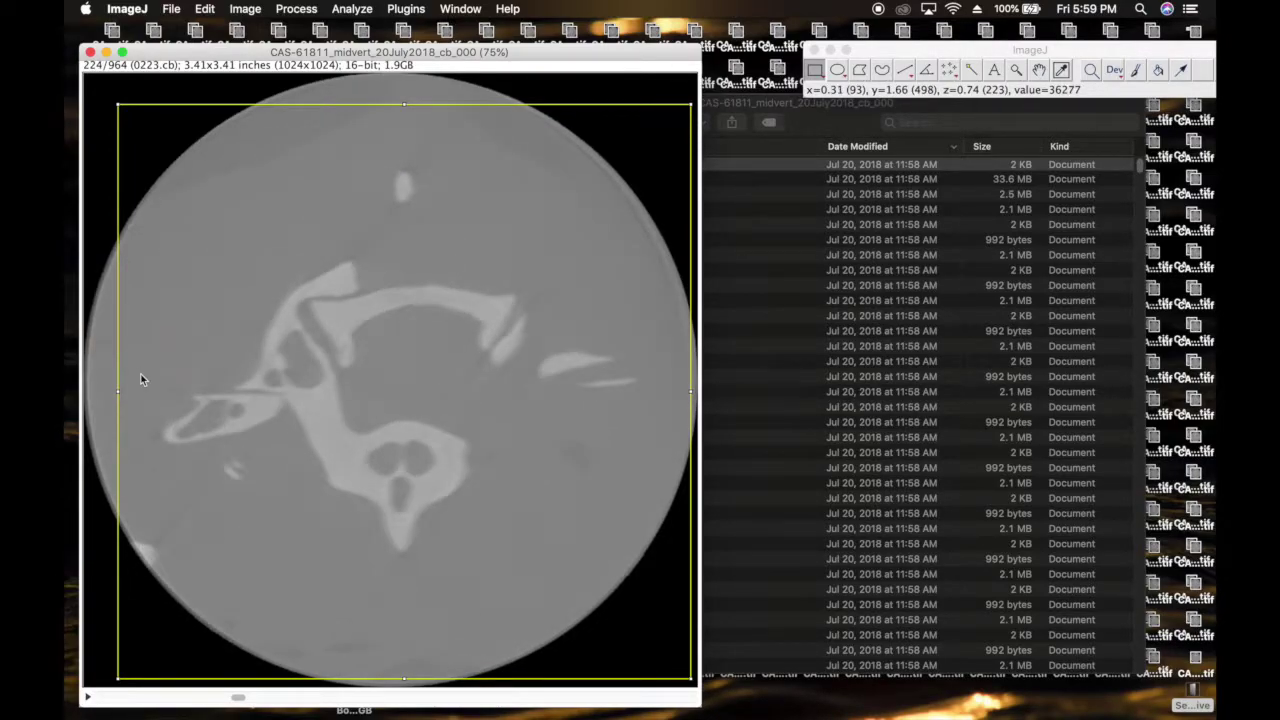
{"action": "scroll", "coordinate": [180, 487], "scroll_direction": "up", "scroll_amount": 15}
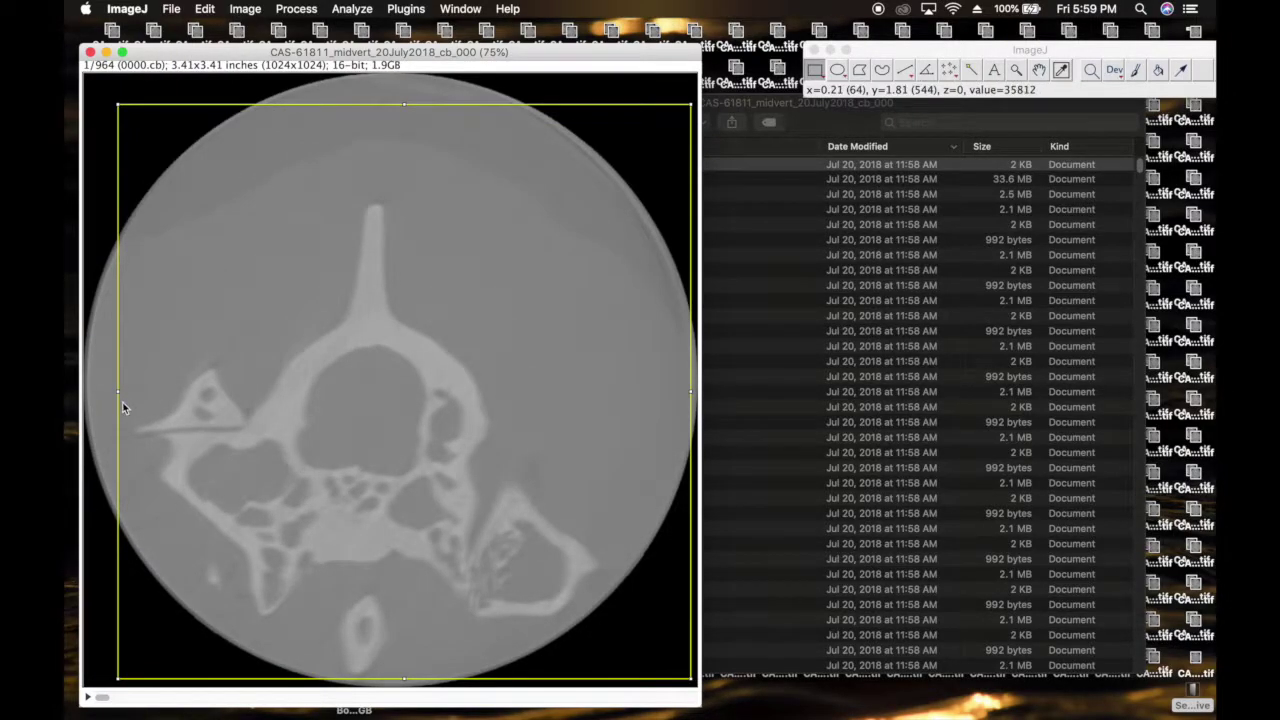
{"action": "left_click", "coordinate": [245, 9]}
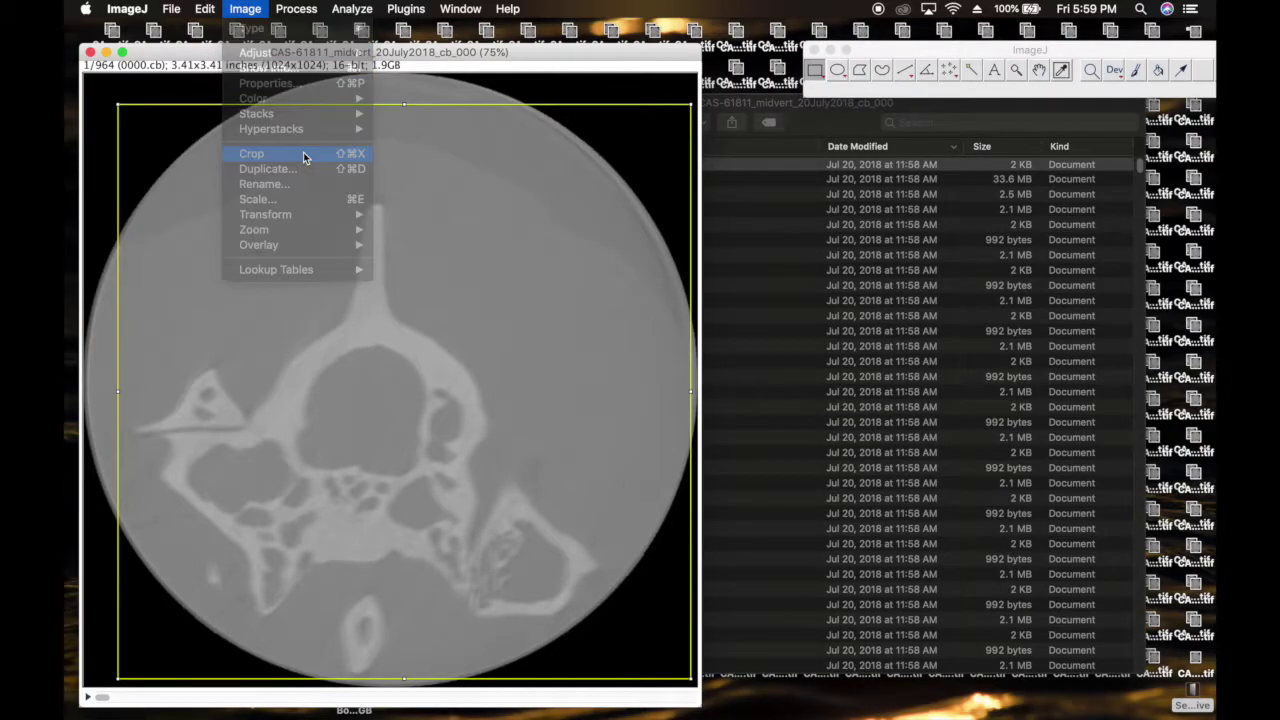
{"action": "left_click", "coordinate": [303, 153]}
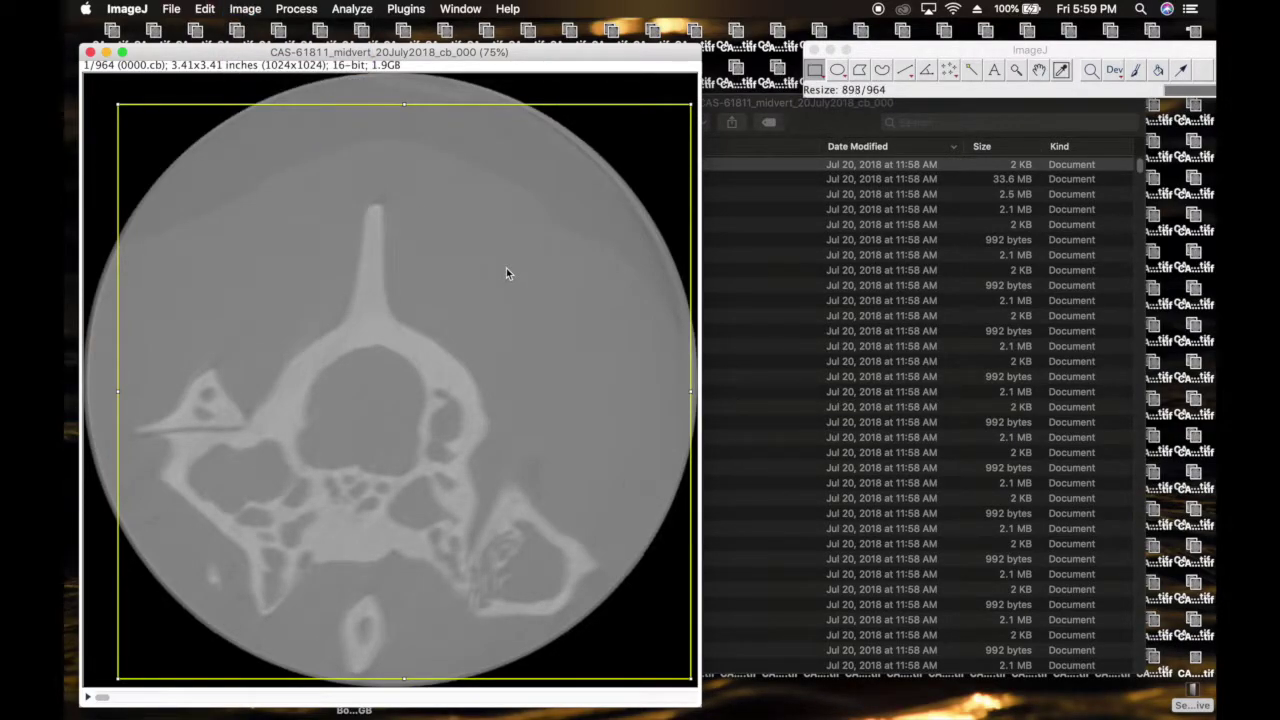
{"action": "scroll", "coordinate": [426, 392], "scroll_direction": "down", "scroll_amount": 10}
{"action": "scroll", "coordinate": [426, 392], "scroll_direction": "up", "scroll_amount": 10}
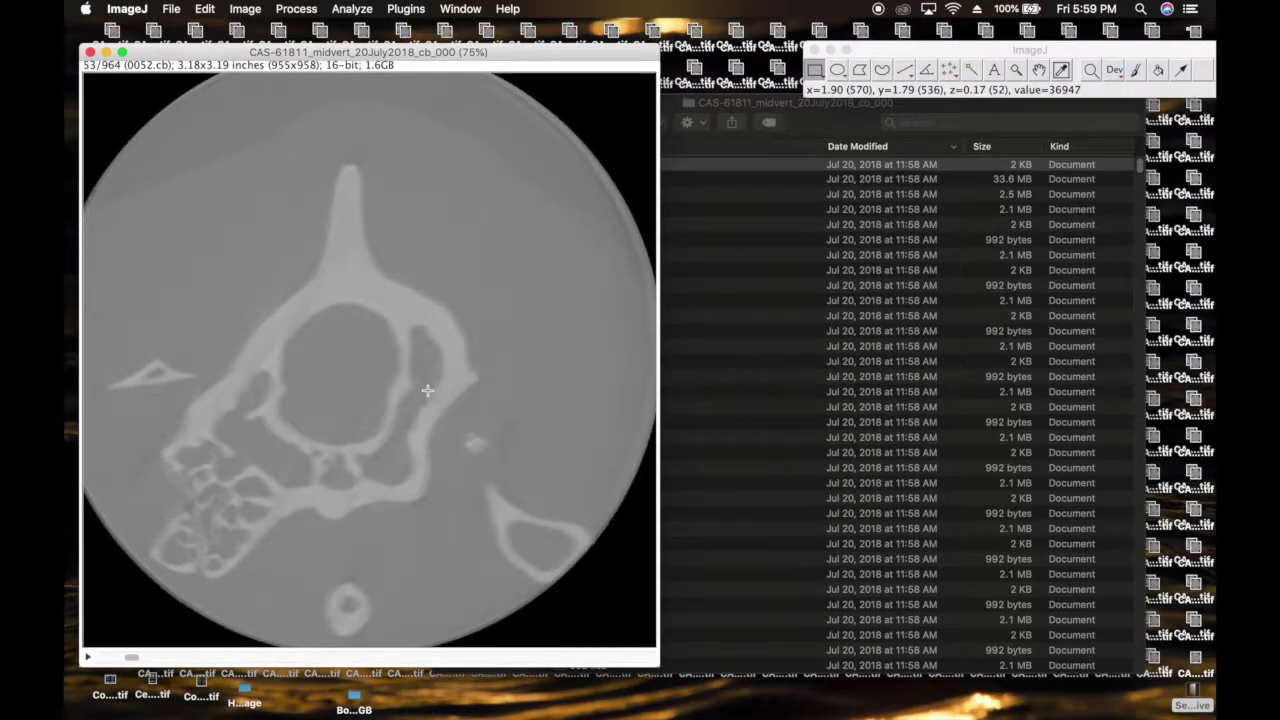
{"action": "scroll", "coordinate": [420, 384], "scroll_direction": "down", "scroll_amount": 20}
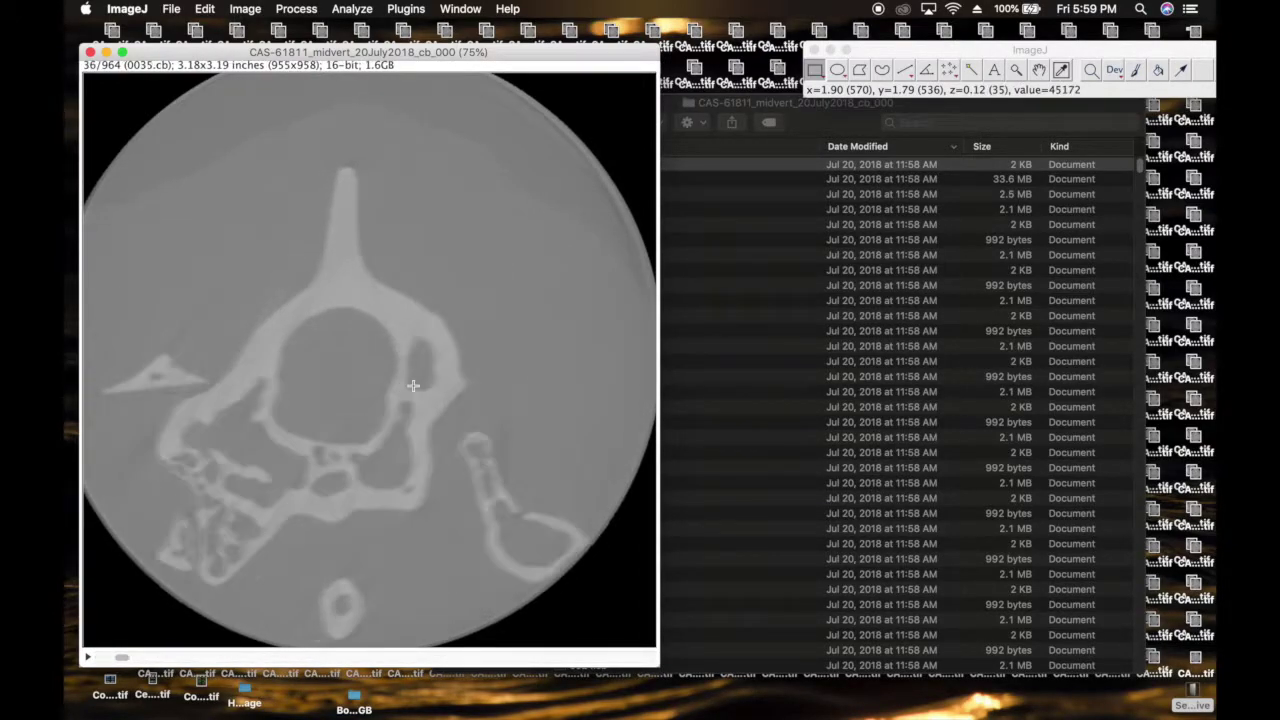
Start saving the stack as a TIFF image sequence with the name ending changed to crop_rotate, starting at 0 with 4 digits.
{"action": "left_click", "coordinate": [174, 9]}
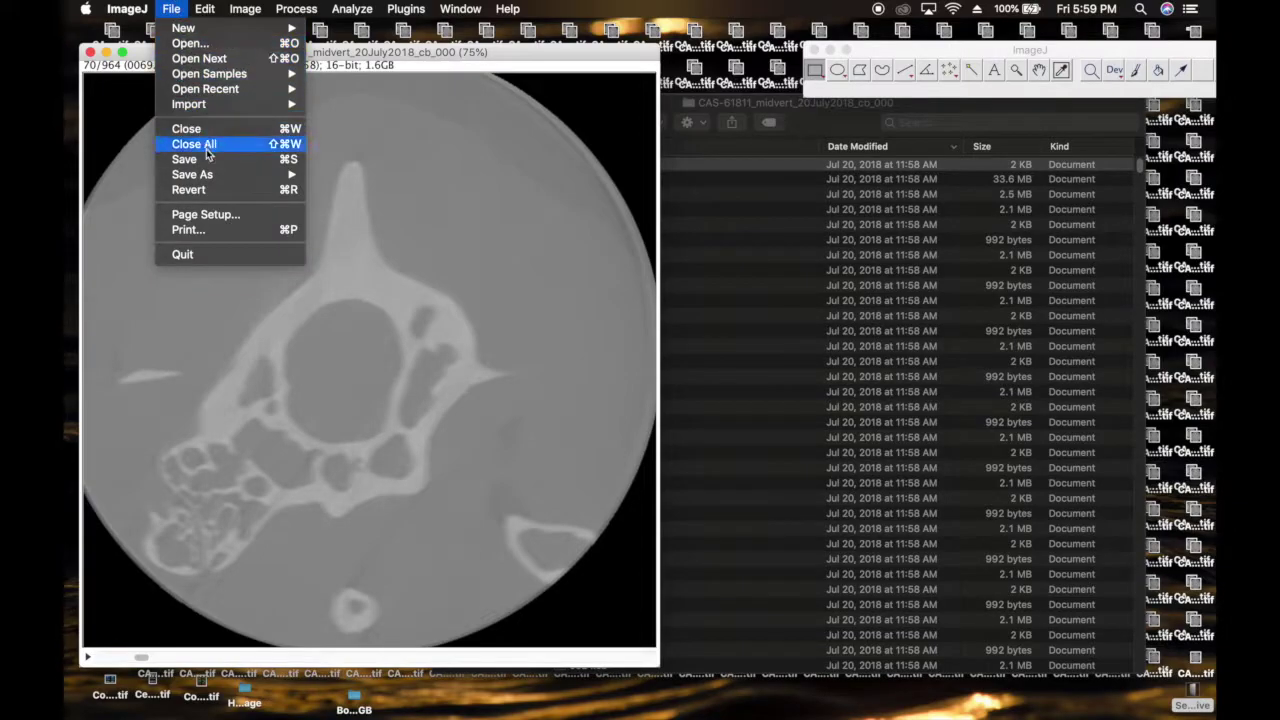
{"action": "mouse_move", "coordinate": [216, 176]}
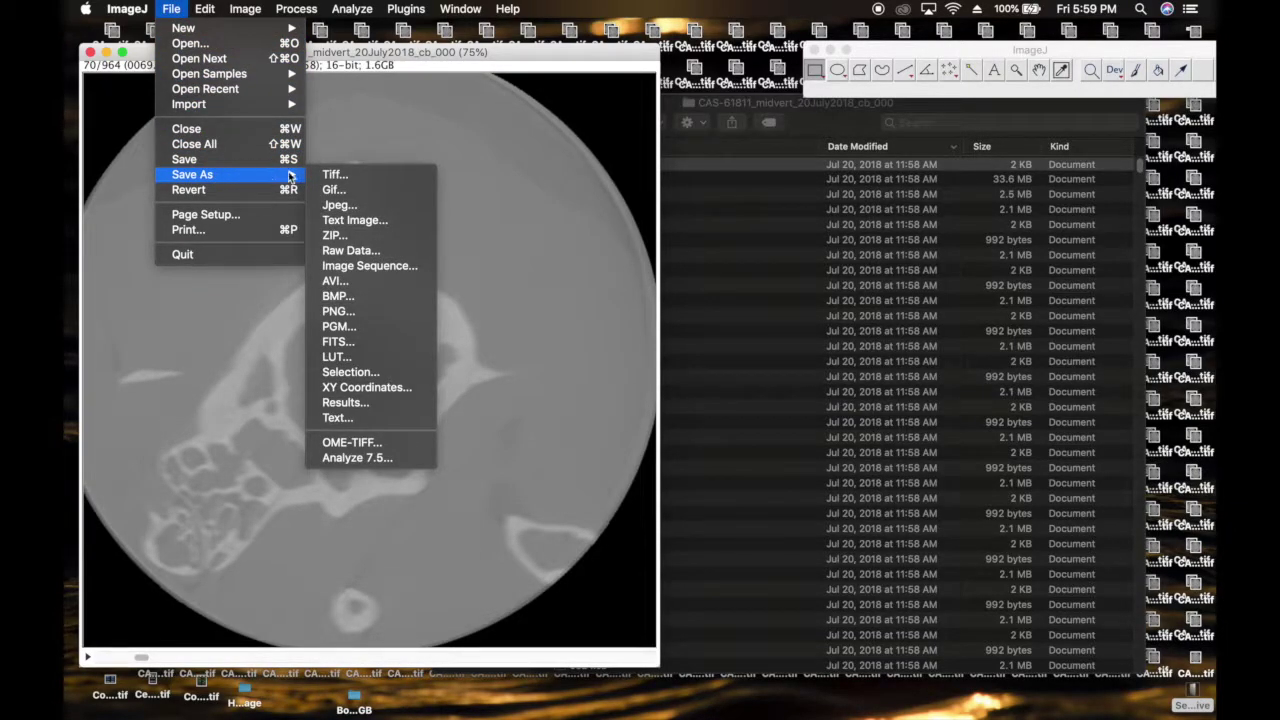
{"action": "left_click", "coordinate": [378, 266]}
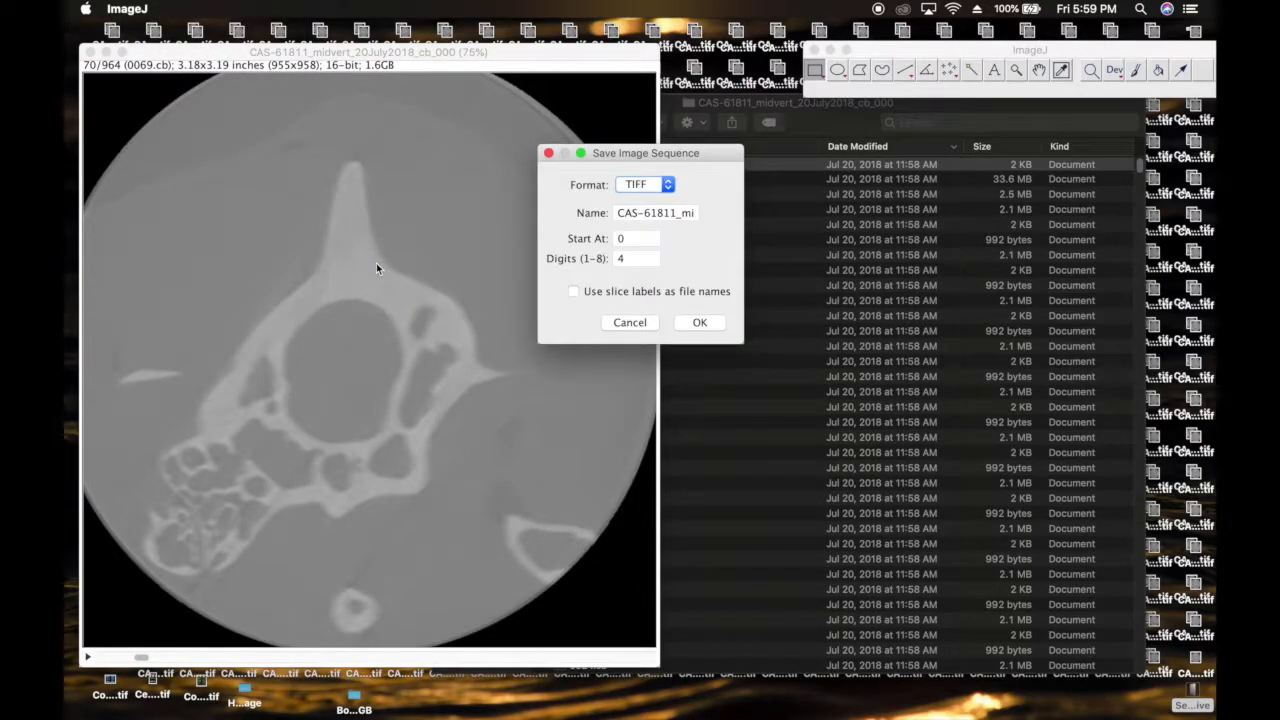
{"action": "left_click", "coordinate": [690, 213]}
{"action": "left_click", "coordinate": [697, 212]}
{"action": "key", "text": "BackSpace"}
{"action": "key", "text": "BackSpace"}
{"action": "key", "text": "BackSpace"}
{"action": "type", "text": "rop_rotate"}
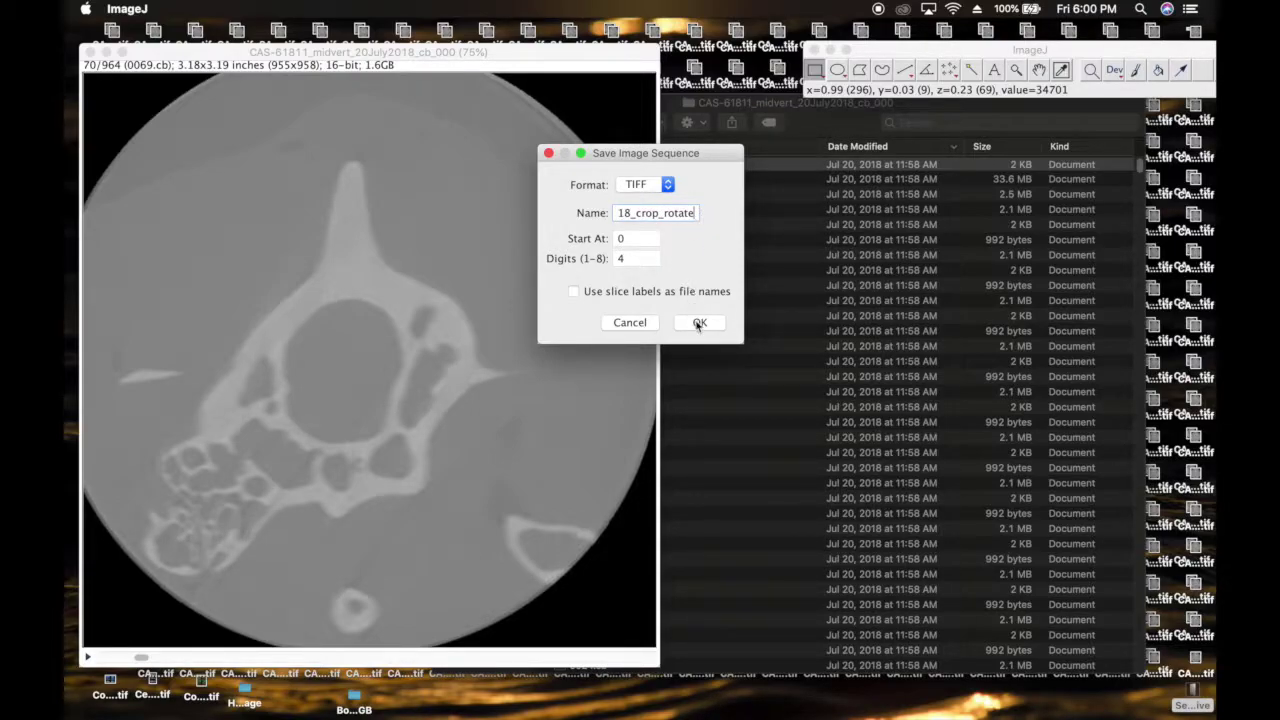
{"action": "left_click", "coordinate": [699, 323]}
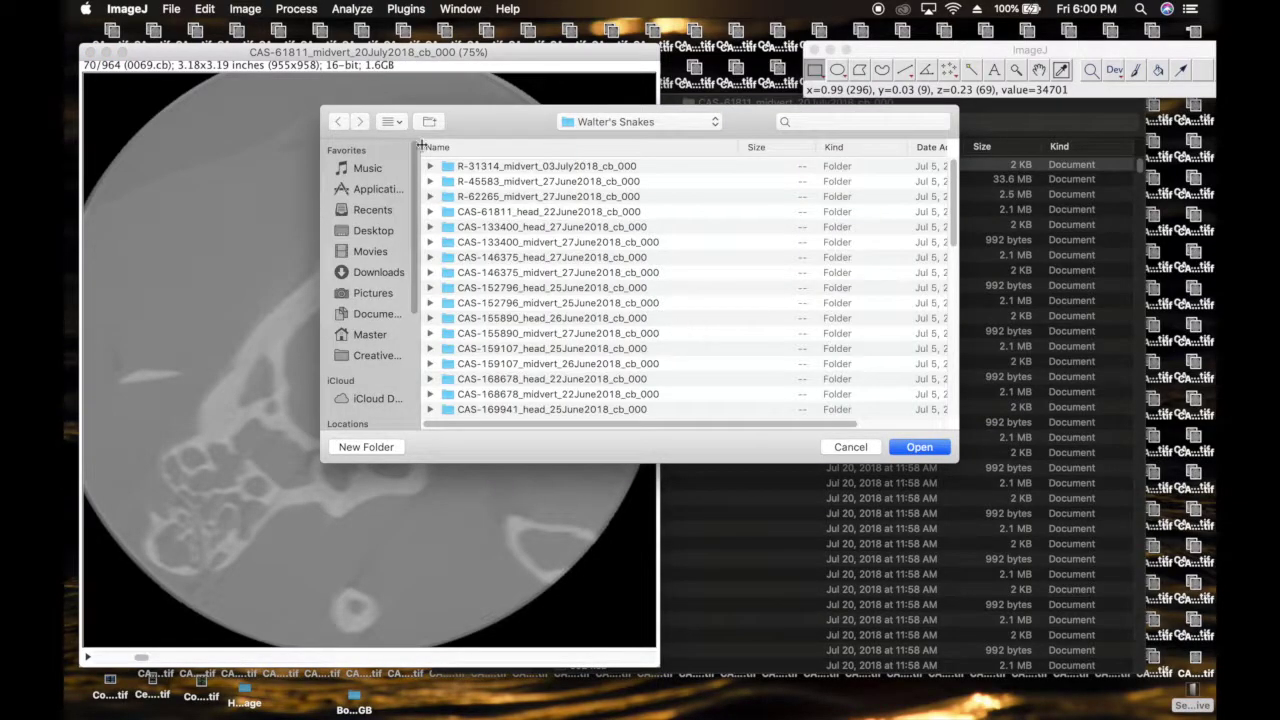
{"action": "scroll", "coordinate": [557, 285], "scroll_direction": "down", "scroll_amount": 10}
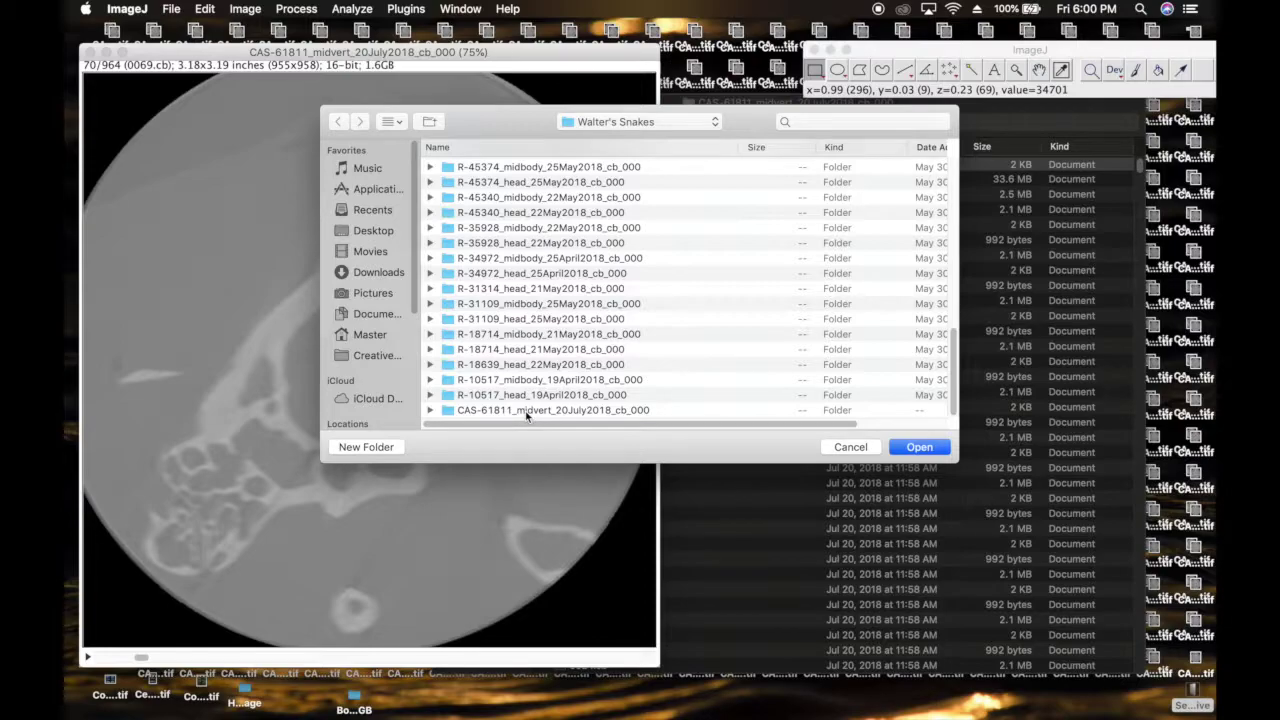
Switch to Finder and create a new folder inside CAS-61811_midvert_20July2018_cb_000.
{"action": "left_click", "coordinate": [1042, 112]}
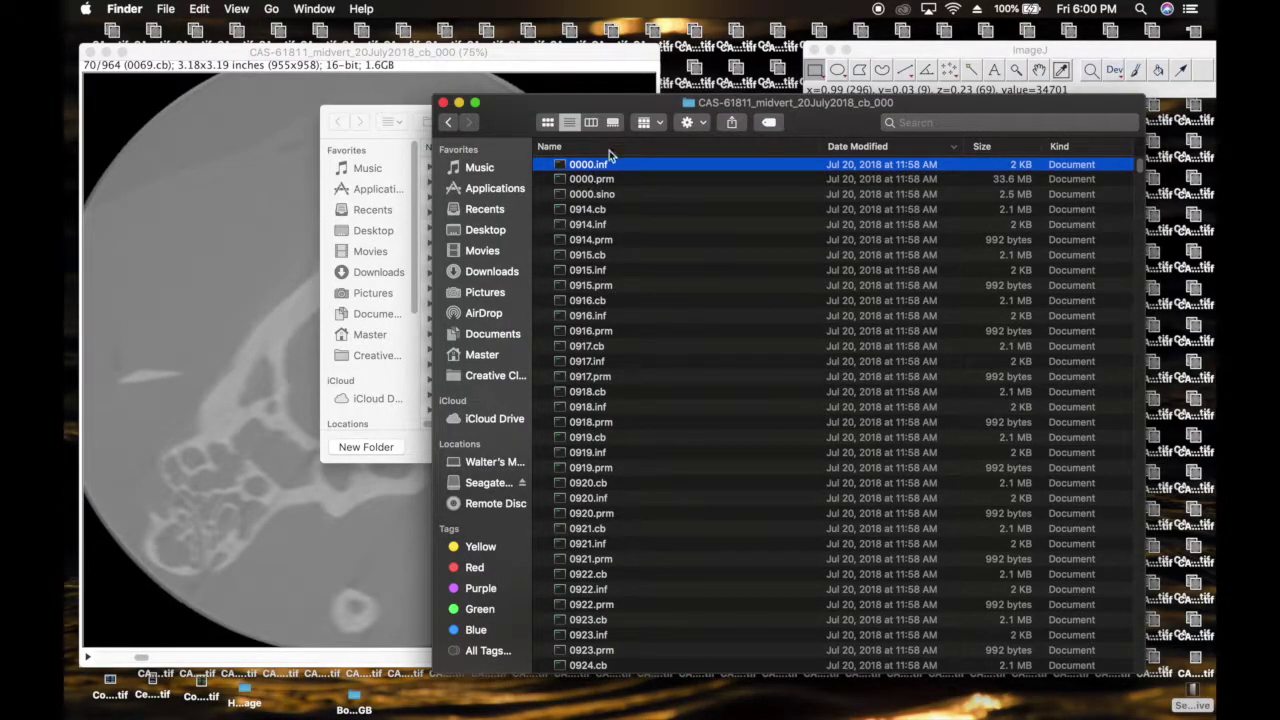
{"action": "left_click", "coordinate": [548, 122]}
{"action": "right_click", "coordinate": [621, 213]}
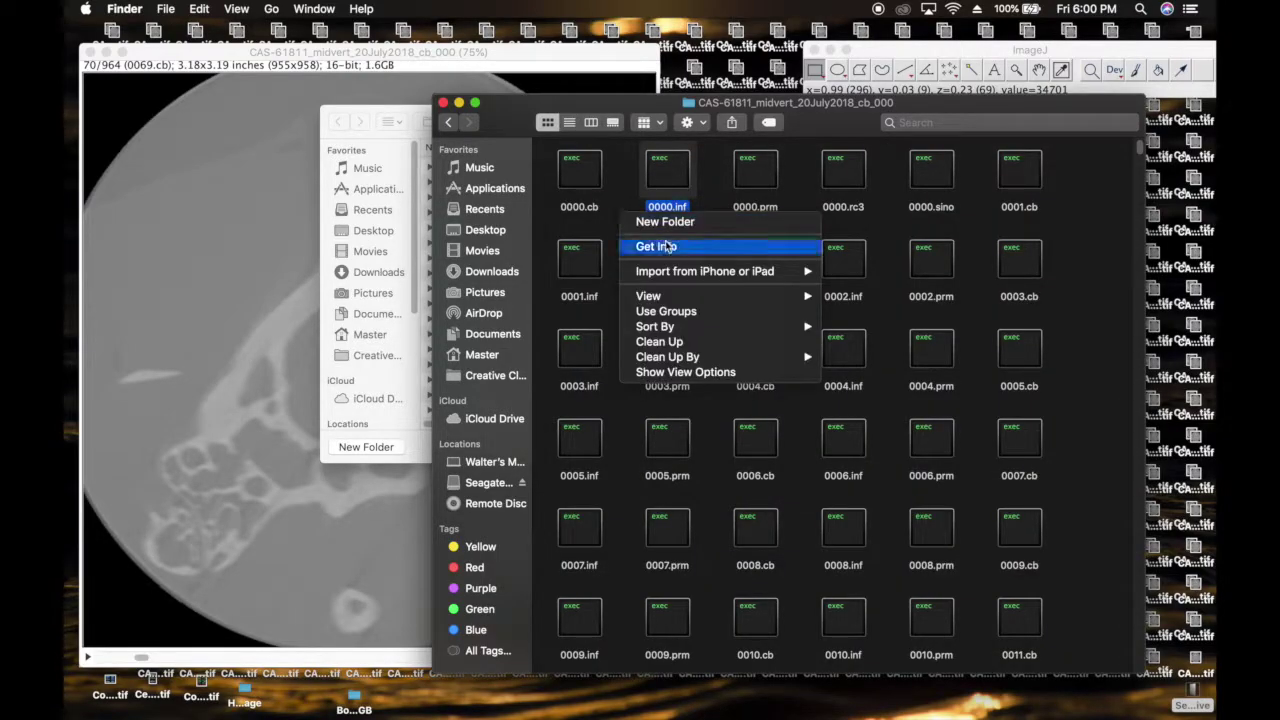
{"action": "left_click", "coordinate": [658, 222]}
Go back to the Walter's Snakes folder and copy the name of the CAS-61811_midvert_20July2018_cb_000 folder.
{"action": "left_click", "coordinate": [457, 122]}
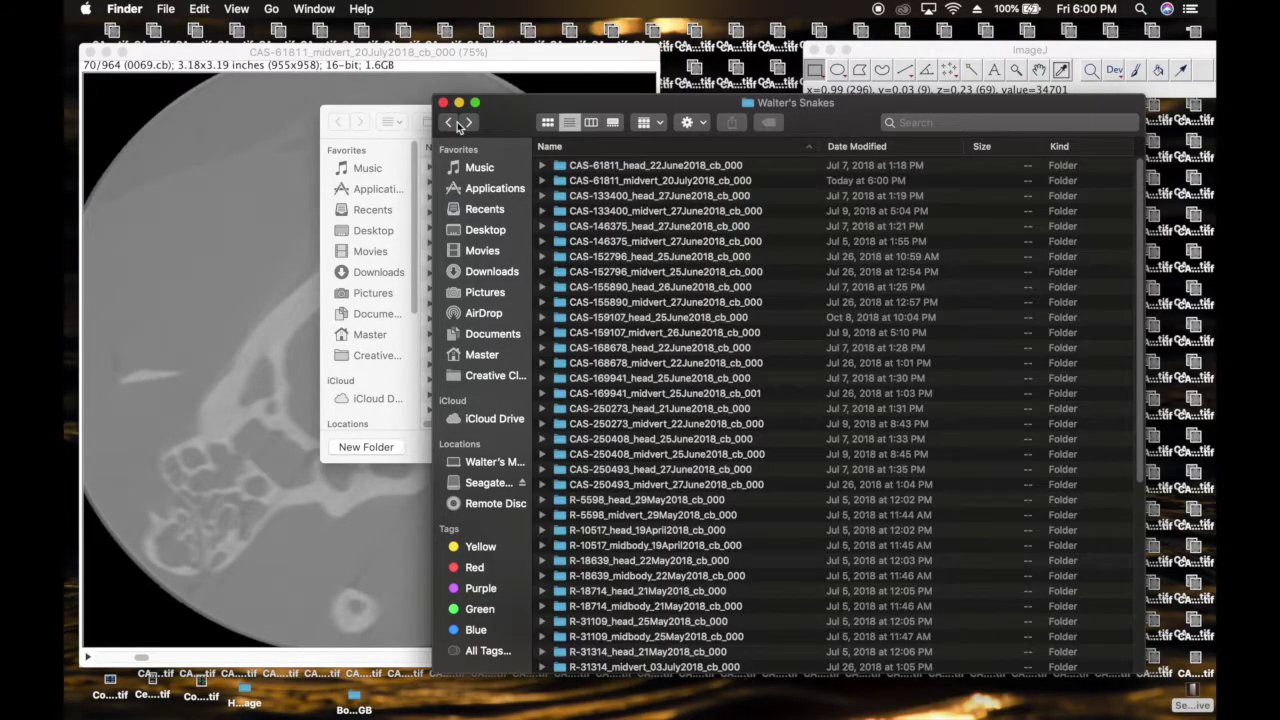
{"action": "left_click", "coordinate": [650, 184]}
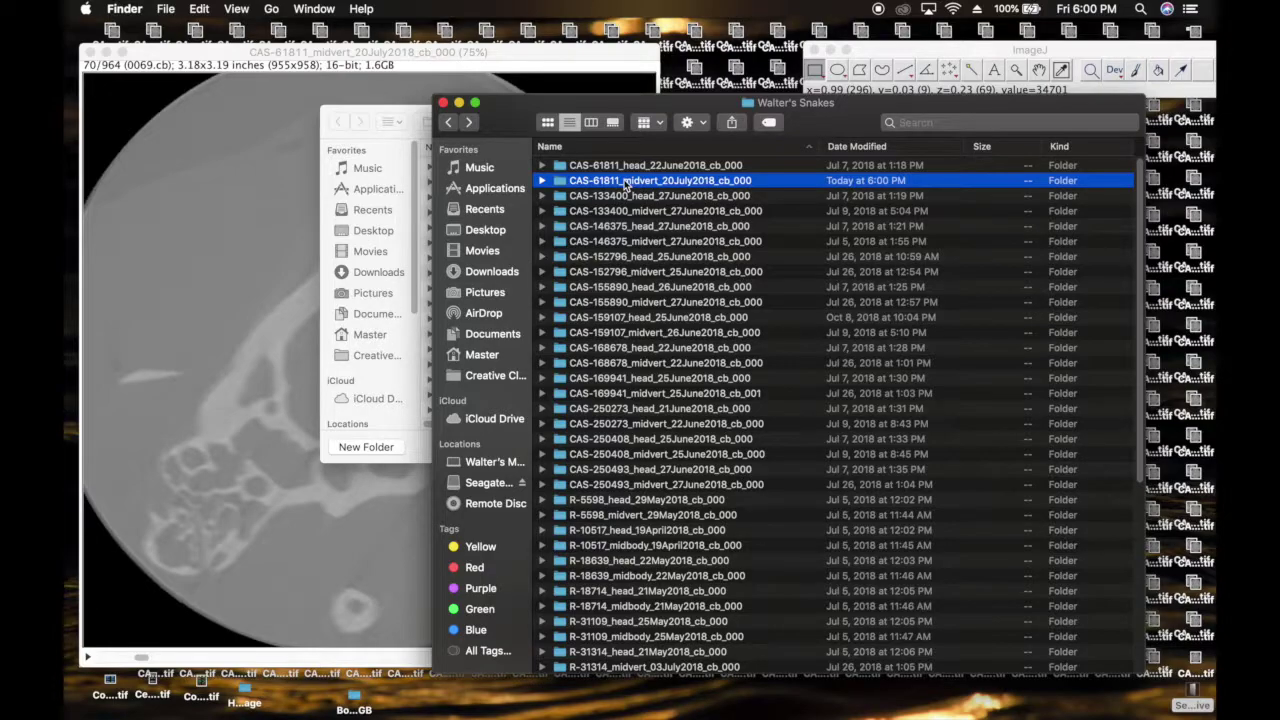
{"action": "left_click", "coordinate": [626, 184]}
{"action": "right_click", "coordinate": [626, 184]}
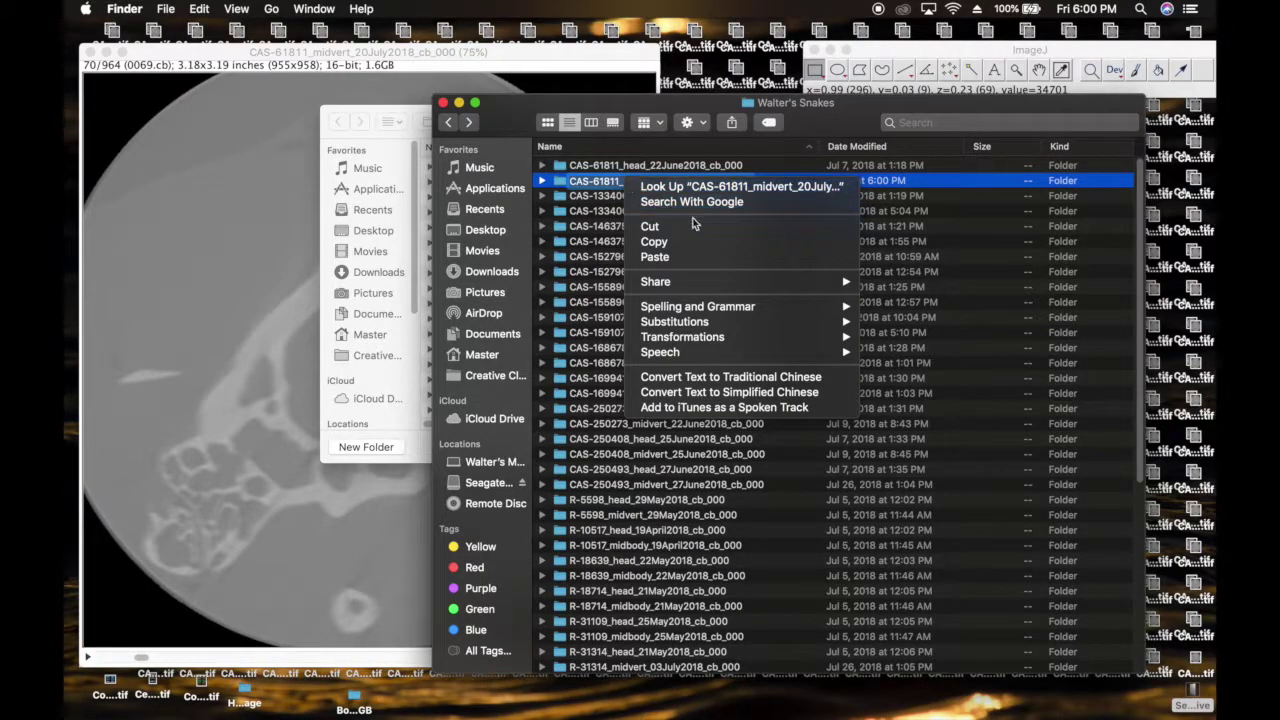
{"action": "left_click", "coordinate": [654, 242]}
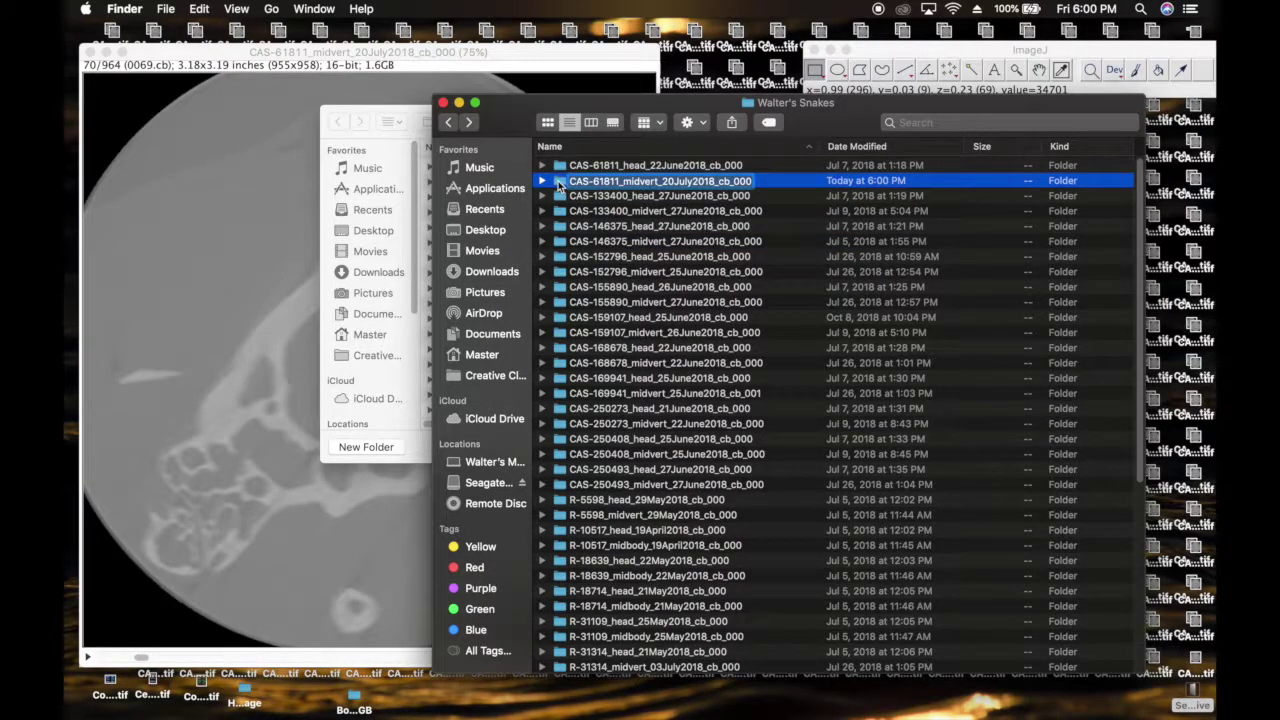
Rename the untitled folder inside the scan folder to CAS-61811_midvert_20July2018_tiffs, using the copied name as its base.
{"action": "double_click", "coordinate": [558, 185]}
{"action": "key", "text": "super+shift+n"}
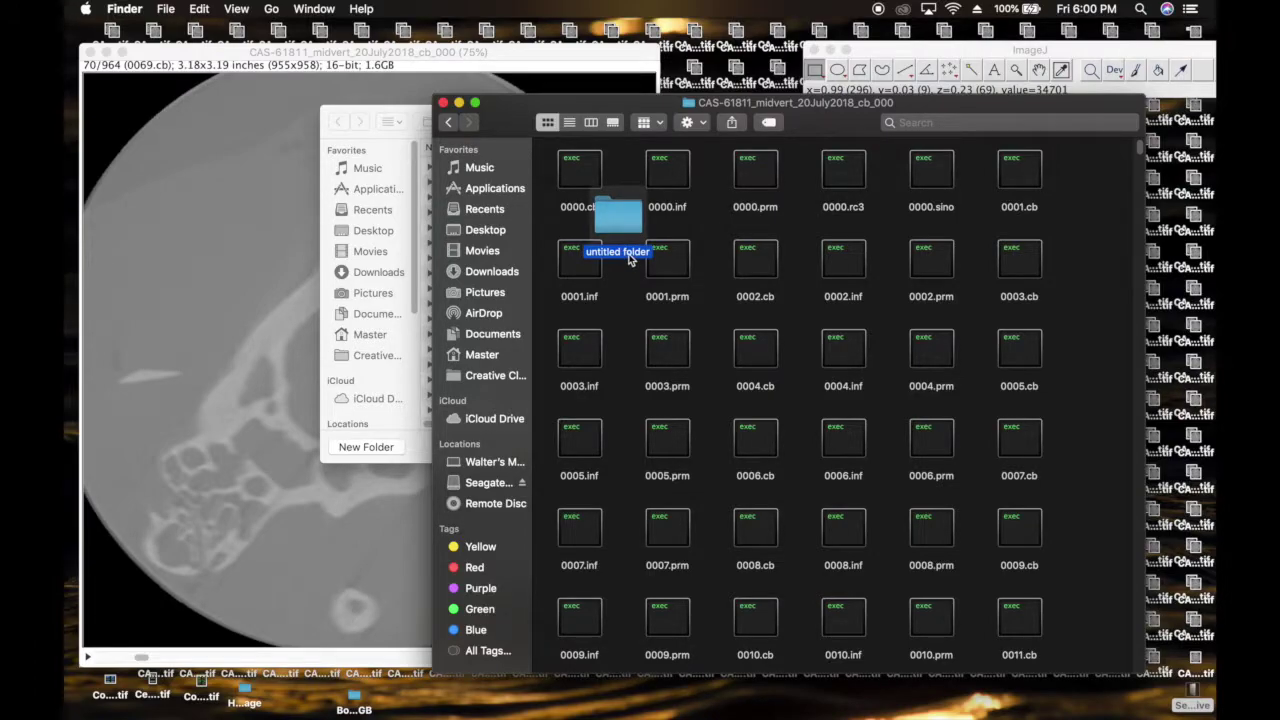
{"action": "right_click", "coordinate": [625, 251]}
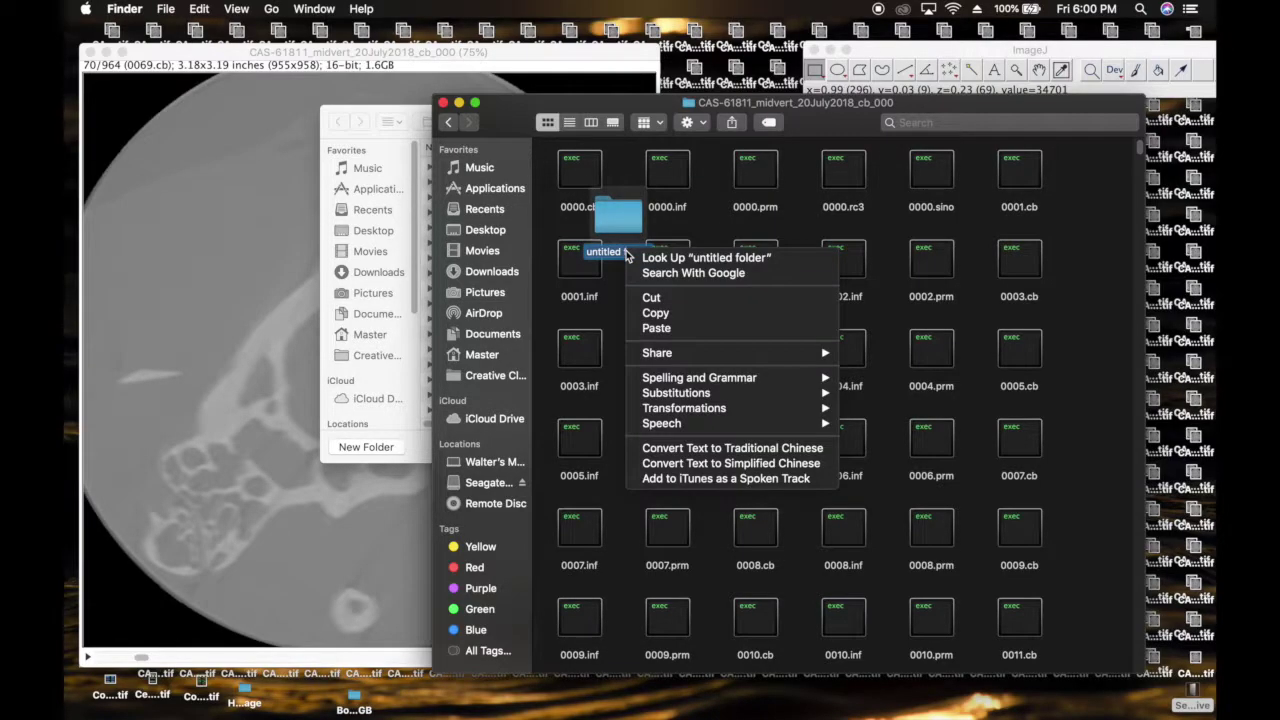
{"action": "left_click", "coordinate": [702, 330]}
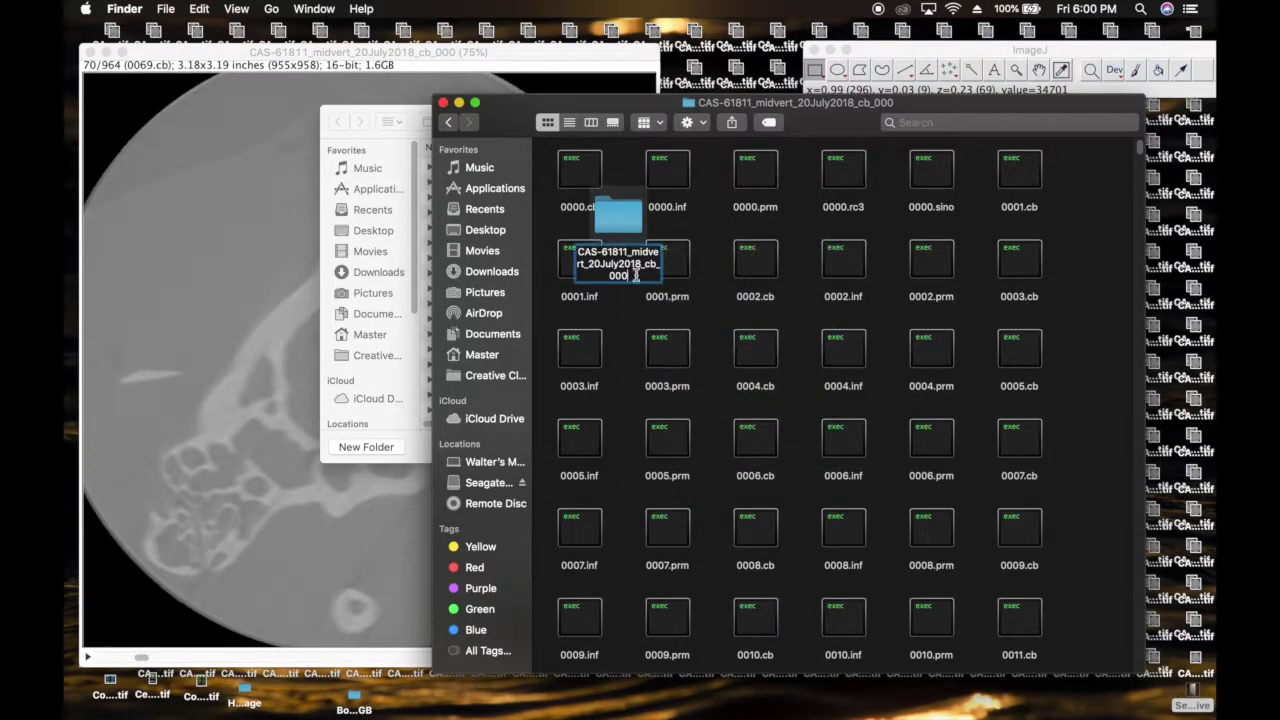
{"action": "key", "text": "BackSpace"}
{"action": "key", "text": "BackSpace"}
{"action": "key", "text": "BackSpace"}
{"action": "key", "text": "BackSpace"}
{"action": "key", "text": "BackSpace"}
{"action": "key", "text": "BackSpace"}
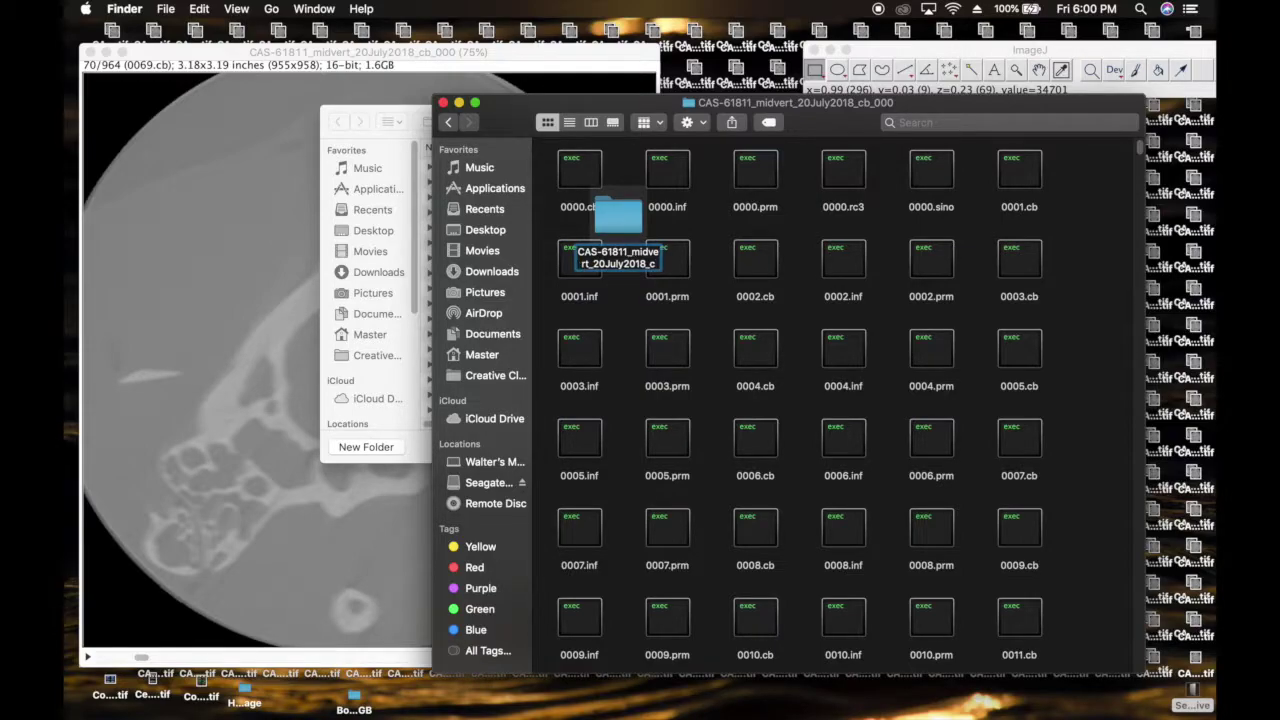
{"action": "type", "text": "tiffs"}
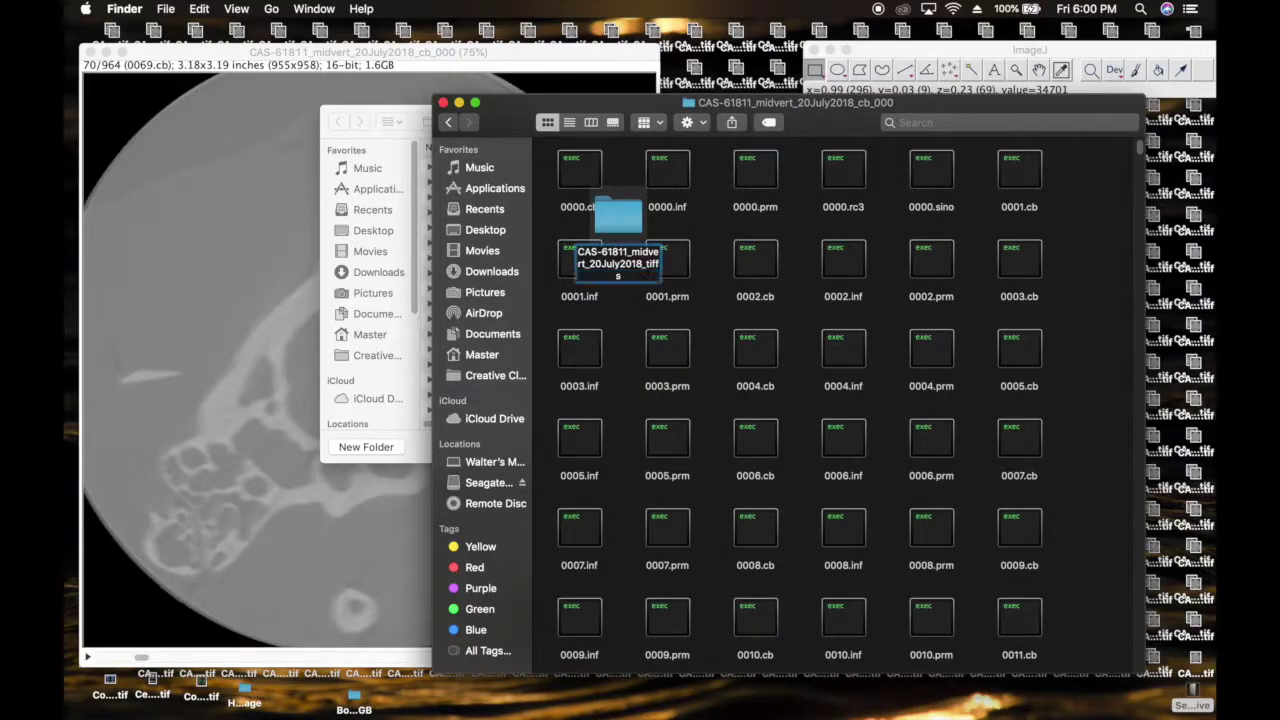
{"action": "left_click", "coordinate": [719, 300]}
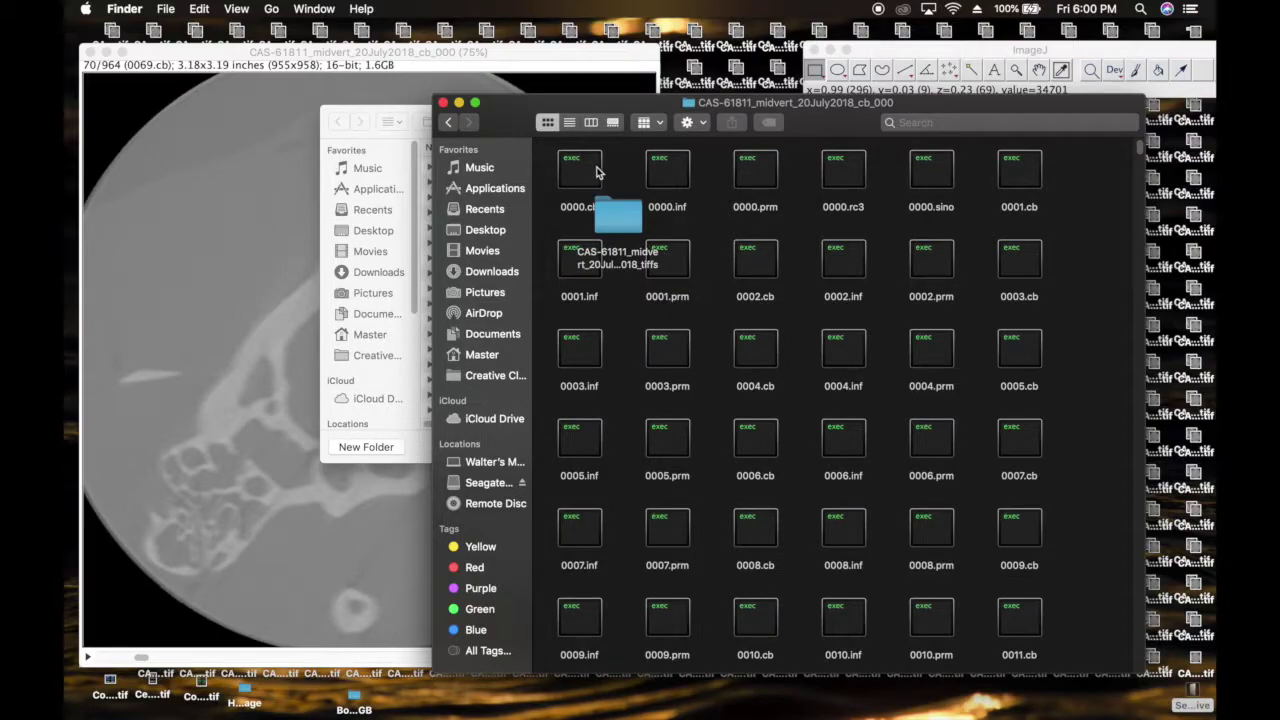
Return to ImageJ's save dialog and save the image sequence in CAS-61811_midvert_20July2018_tiffs within the scan folder.
{"action": "left_click_drag", "start_coordinate": [510, 125], "coordinate": [873, 539]}
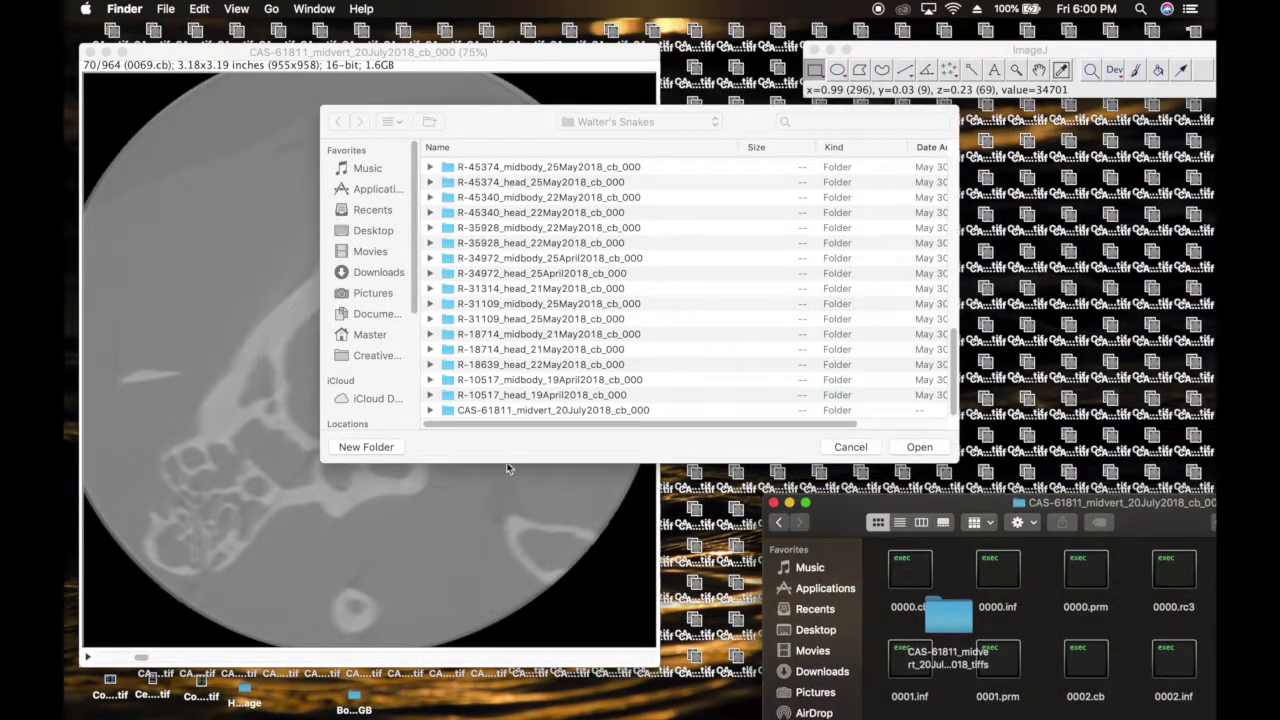
{"action": "left_click", "coordinate": [510, 410]}
{"action": "double_click", "coordinate": [510, 410]}
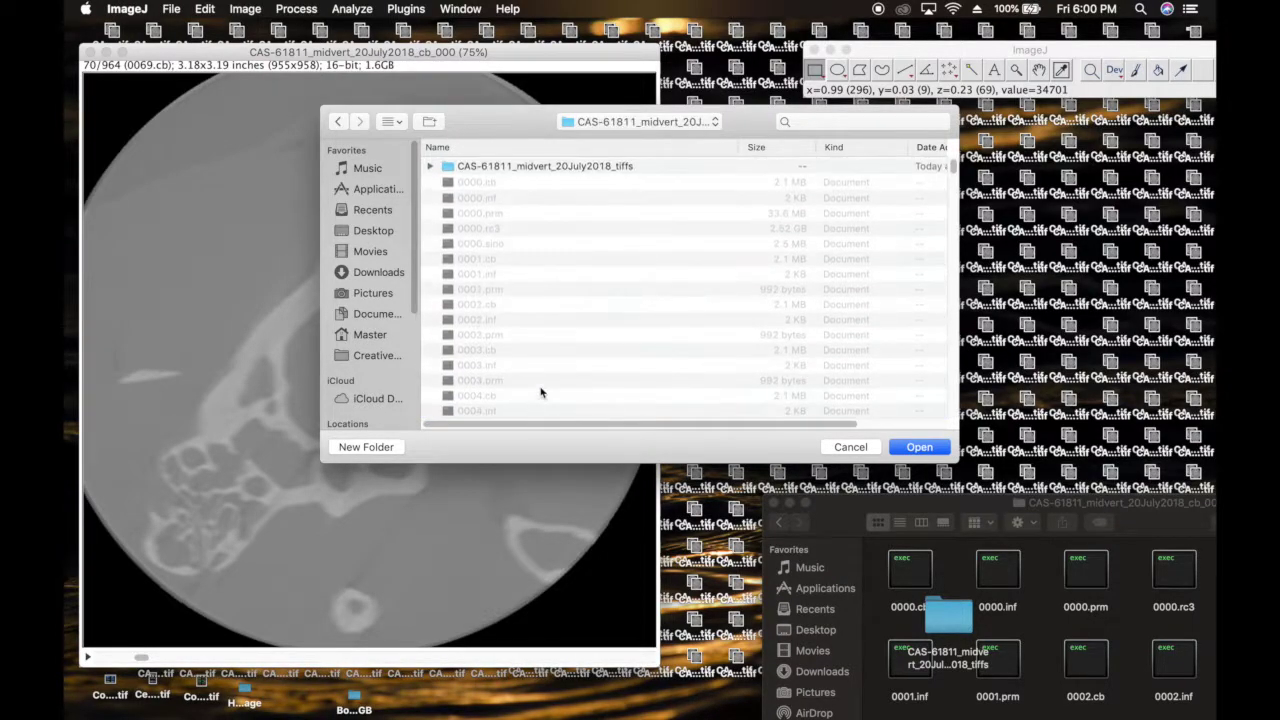
{"action": "left_click", "coordinate": [534, 167]}
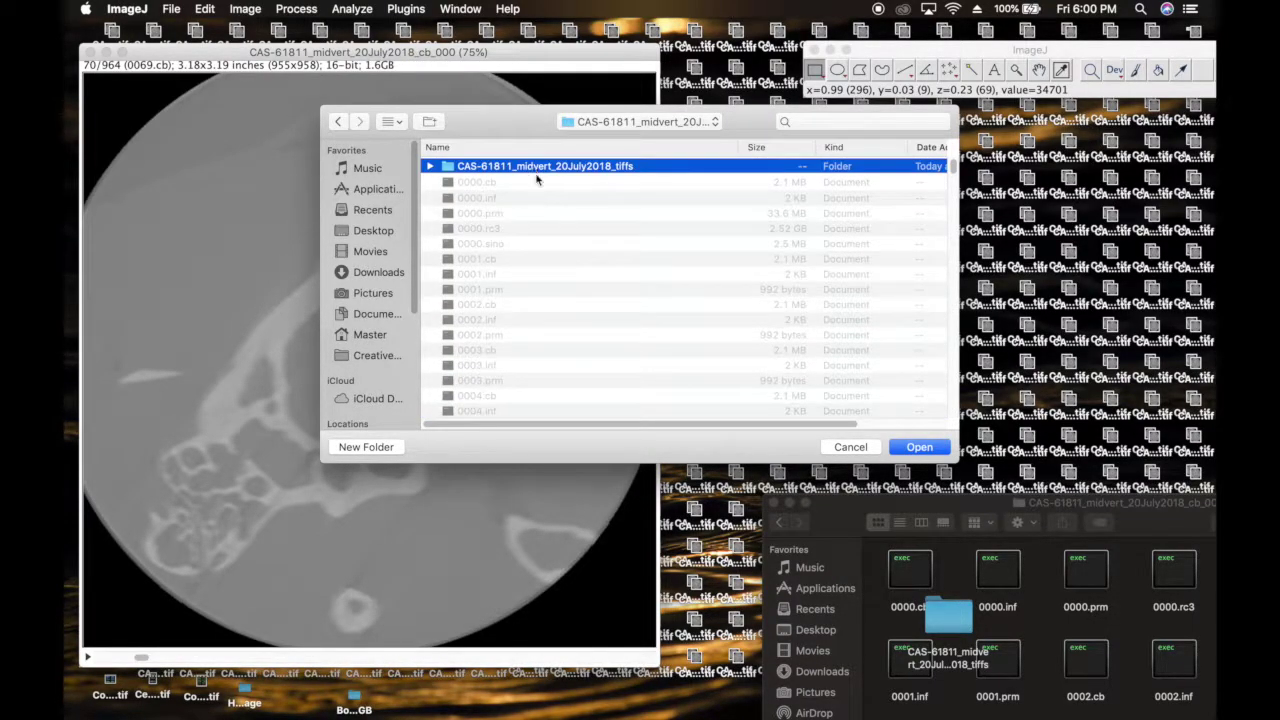
{"action": "left_click", "coordinate": [918, 447]}
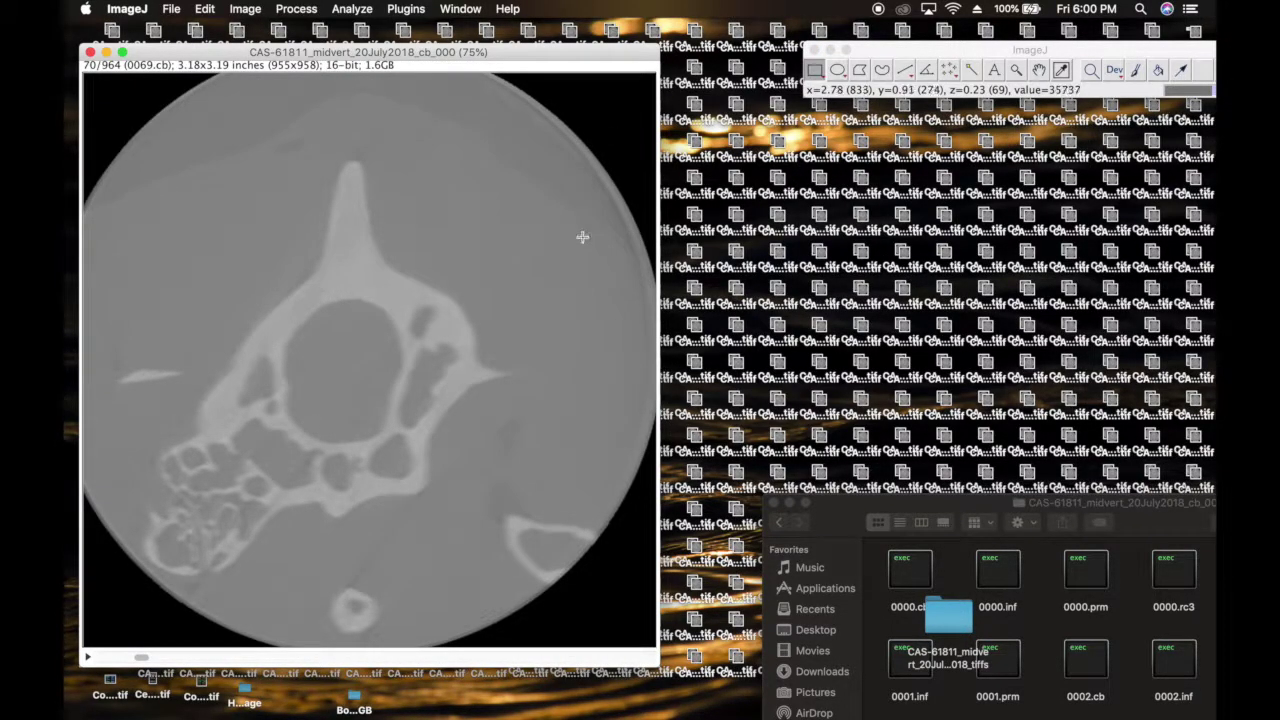
Close the image stack without saving its changes.
{"action": "left_click_drag", "start_coordinate": [967, 53], "coordinate": [880, 62]}
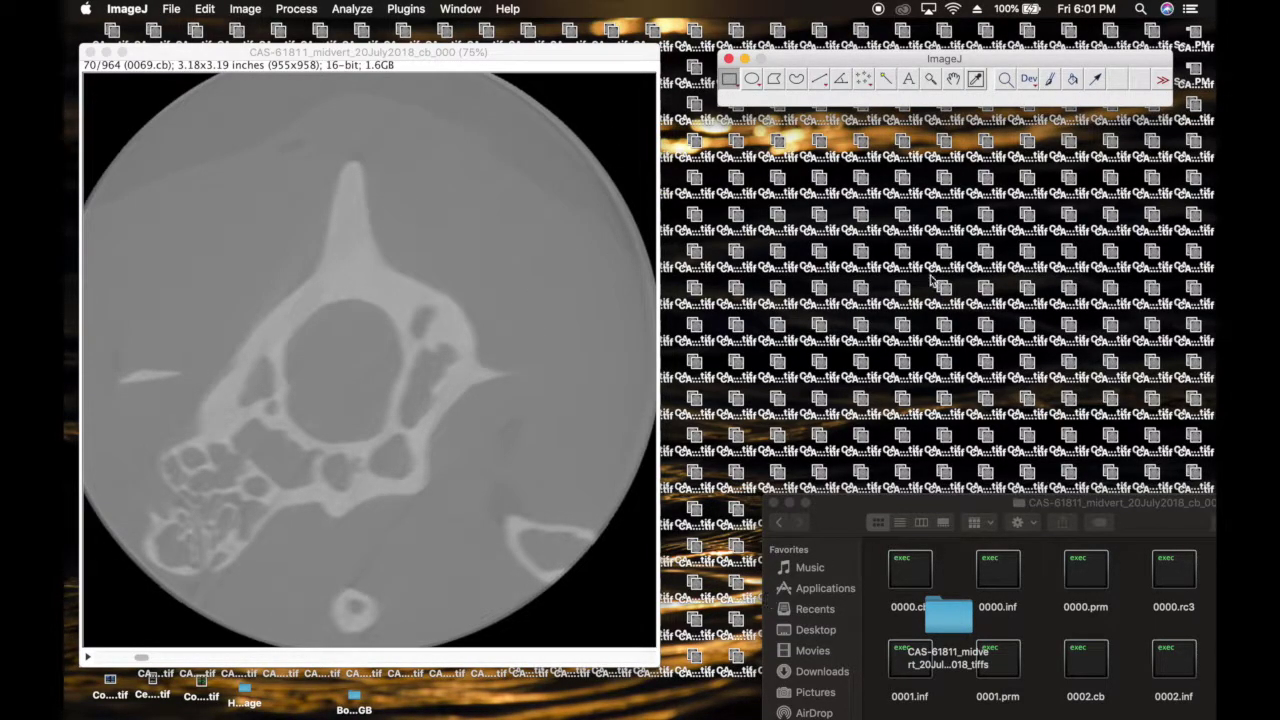
{"action": "left_click", "coordinate": [90, 52]}
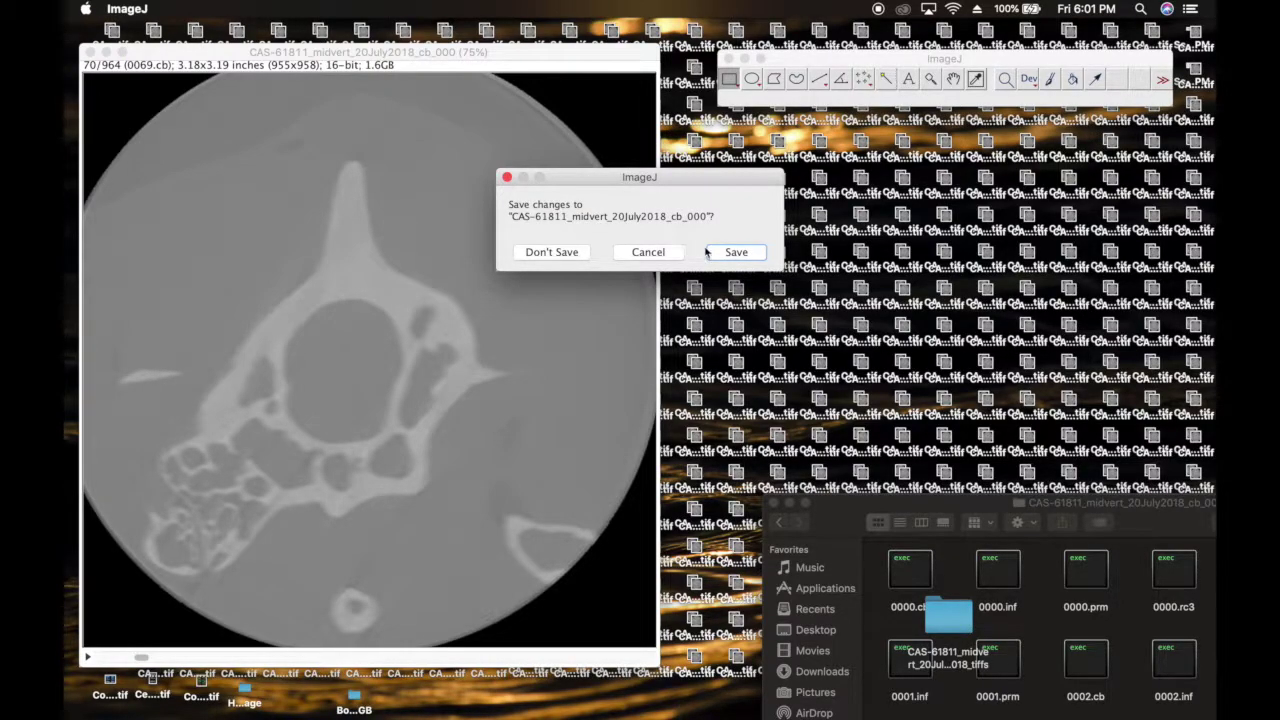
{"action": "left_click", "coordinate": [552, 252]}
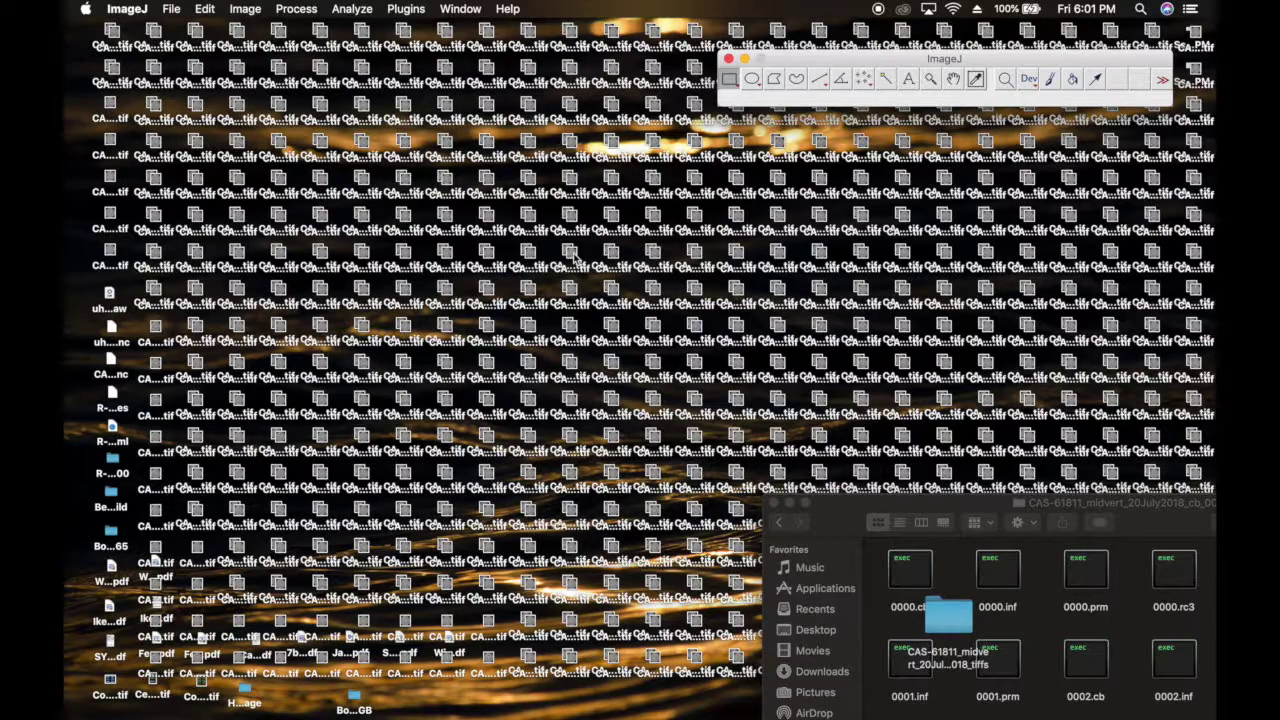
Switch to Finder, open the CAS-61811_midvert_20July2018_tiffs folder in list view and examine the exported TIFF slices.
{"action": "left_click_drag", "start_coordinate": [842, 518], "coordinate": [698, 215]}
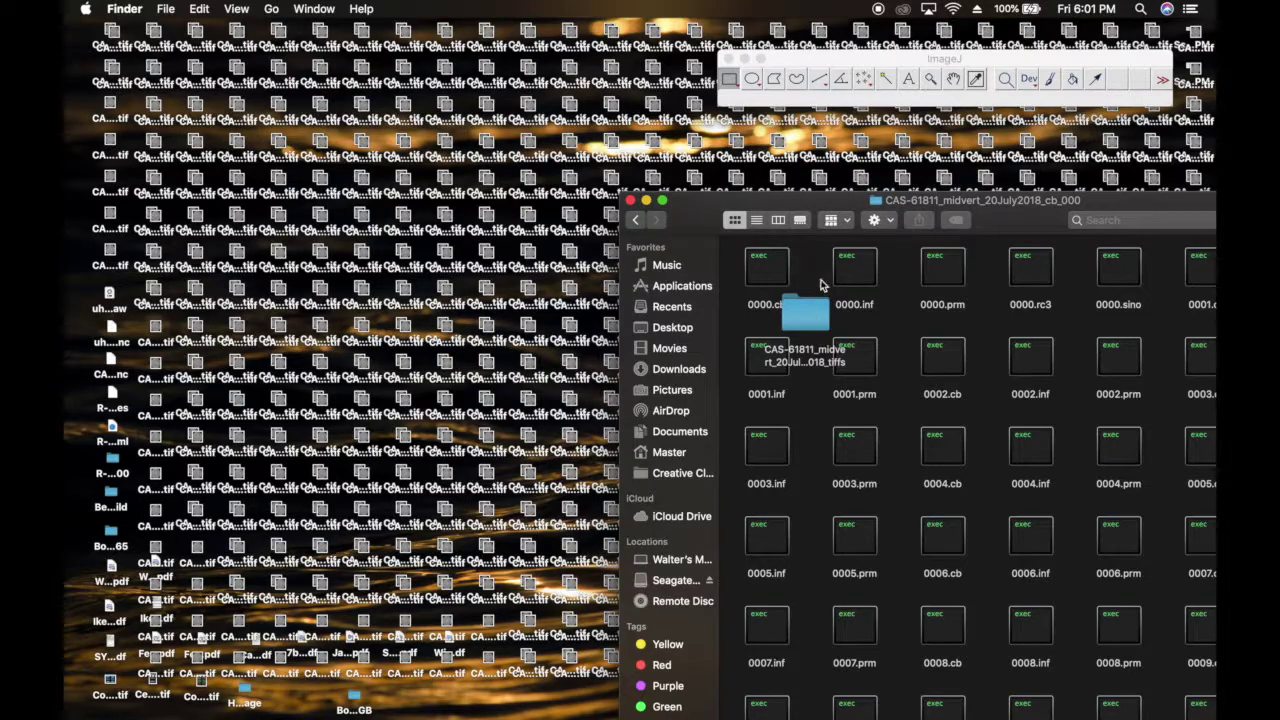
{"action": "left_click", "coordinate": [757, 219]}
{"action": "double_click", "coordinate": [784, 266]}
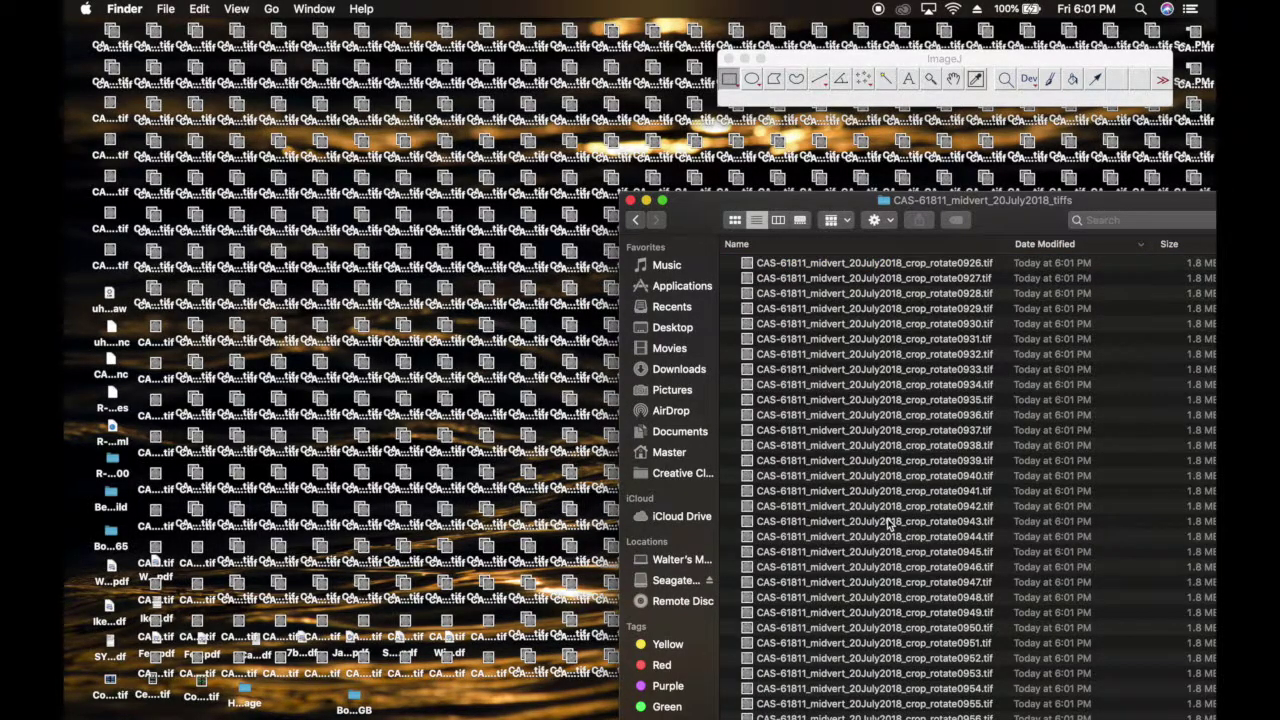
{"action": "scroll", "coordinate": [892, 515], "scroll_direction": "up", "scroll_amount": 15}
{"action": "scroll", "coordinate": [897, 490], "scroll_direction": "down", "scroll_amount": 15}
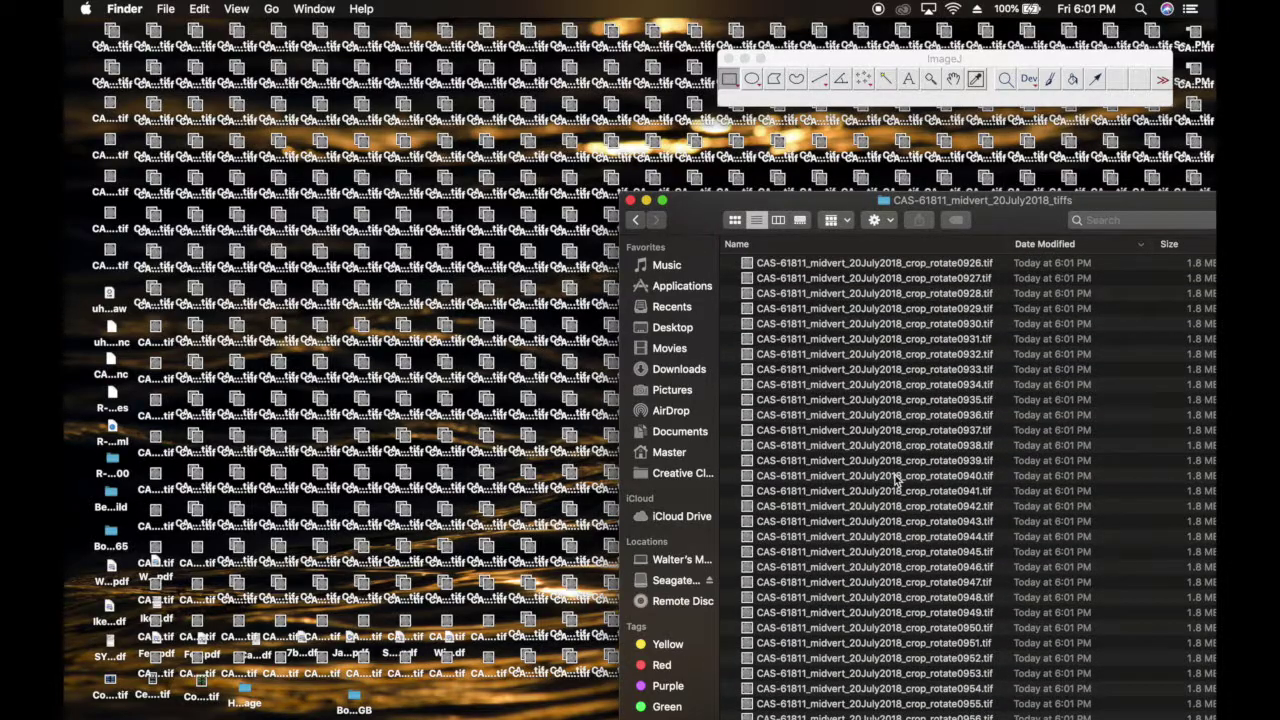